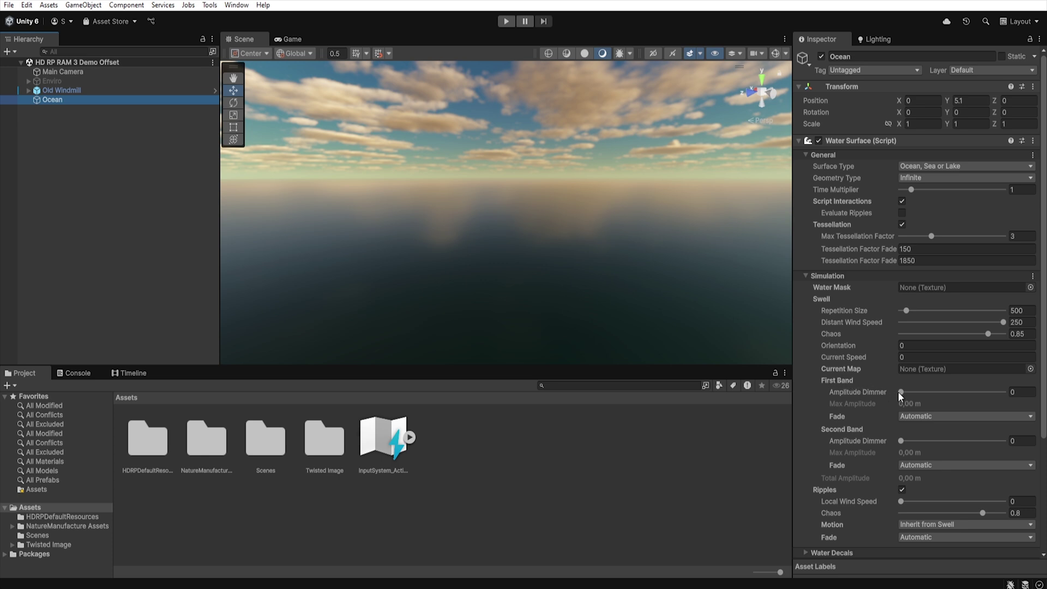
Try out the Amplitude Dimmers of the ocean's First Band at 1, its Second Band, and the river surface's Agitation
{"action": "left_click_drag", "start_coordinate": [915, 397], "coordinate": [1002, 402]}
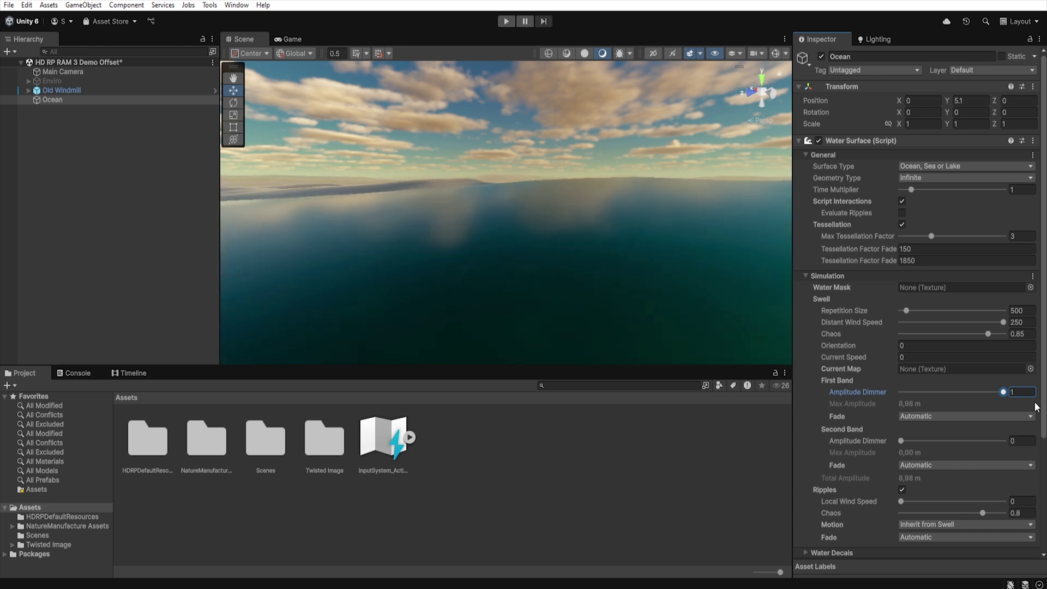
{"action": "left_click_drag", "start_coordinate": [1002, 402], "coordinate": [888, 403]}
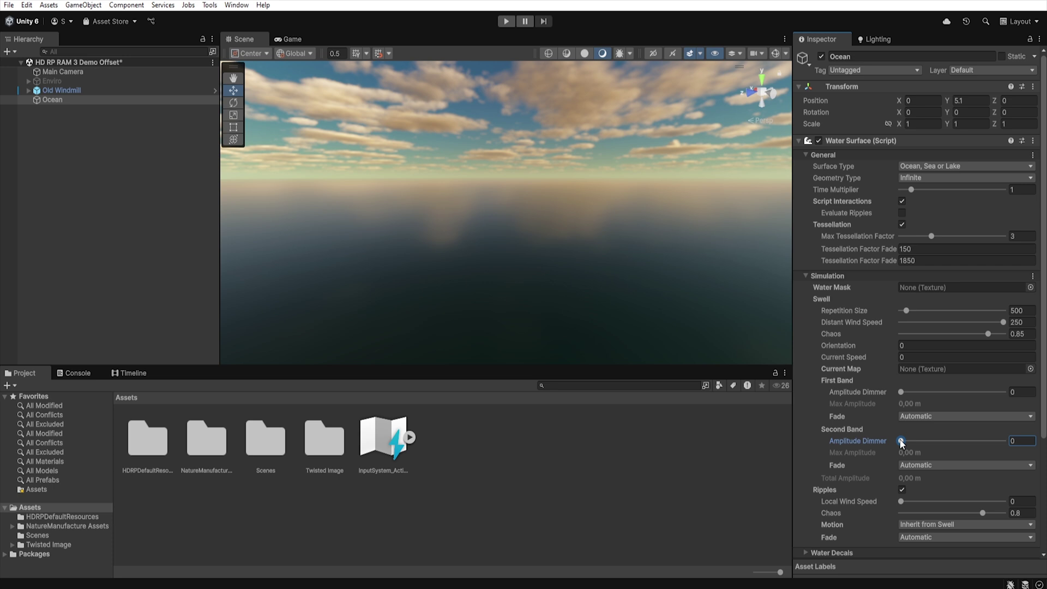
{"action": "left_click_drag", "start_coordinate": [1000, 443], "coordinate": [1006, 441]}
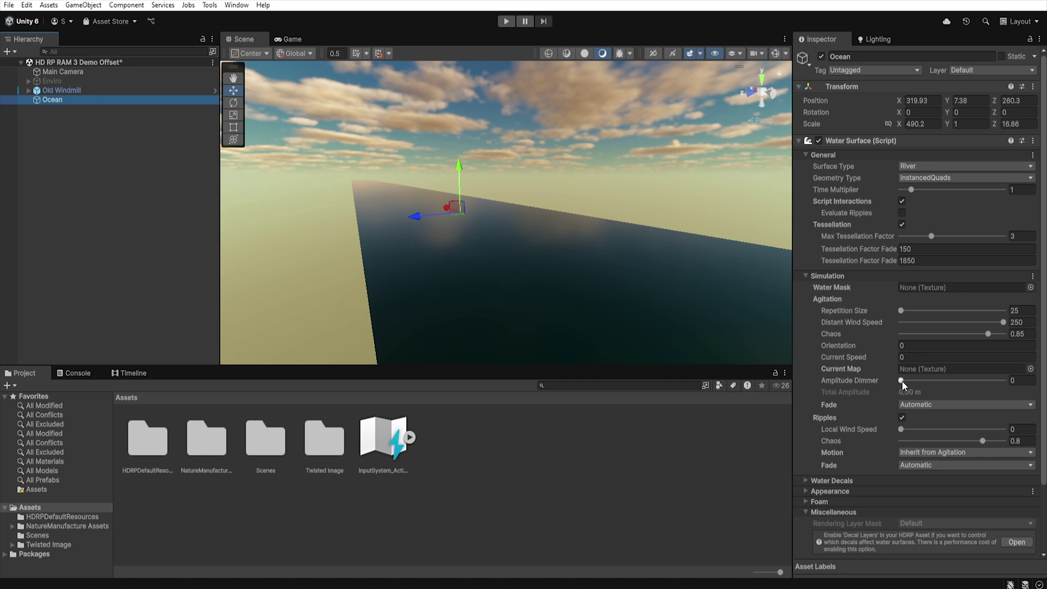
{"action": "left_click_drag", "start_coordinate": [903, 383], "coordinate": [1012, 380]}
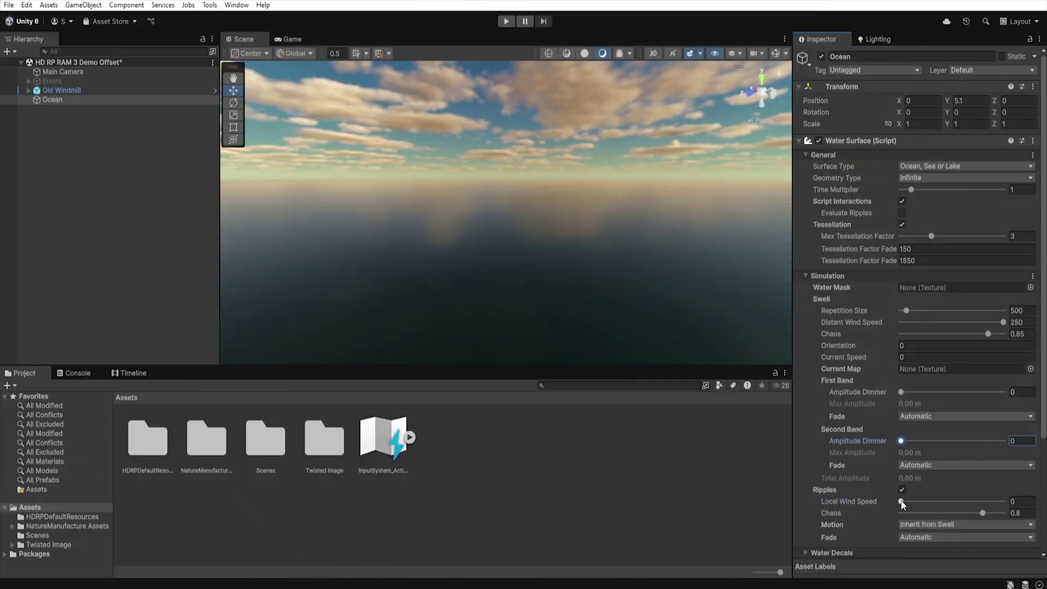
Try the ocean's Ripples with a Local Wind Speed of 15, followed by a lower speed
{"action": "left_click_drag", "start_coordinate": [901, 501], "coordinate": [1003, 505]}
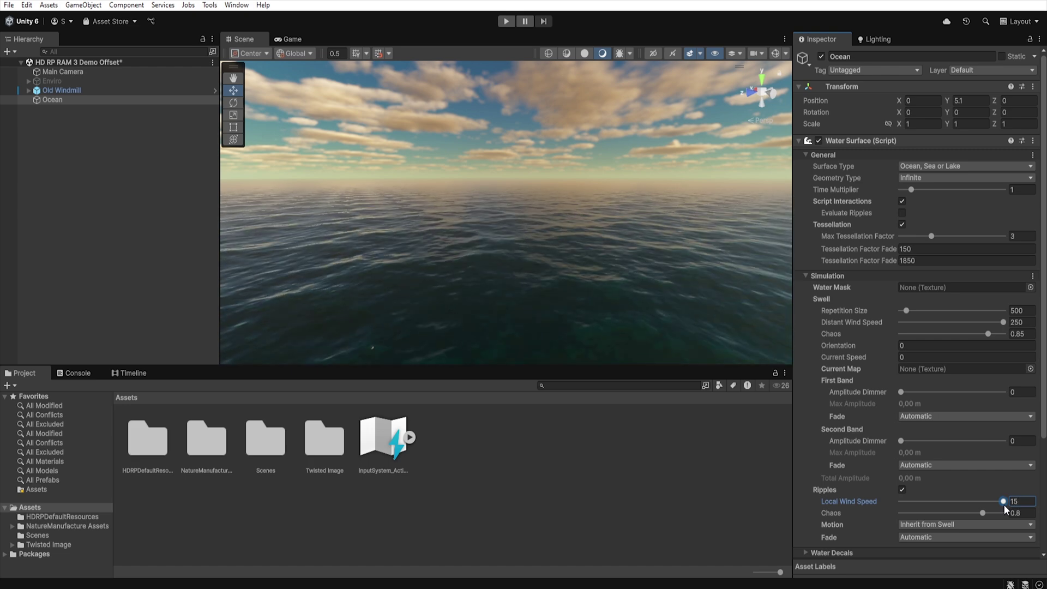
{"action": "left_click_drag", "start_coordinate": [1004, 505], "coordinate": [958, 504]}
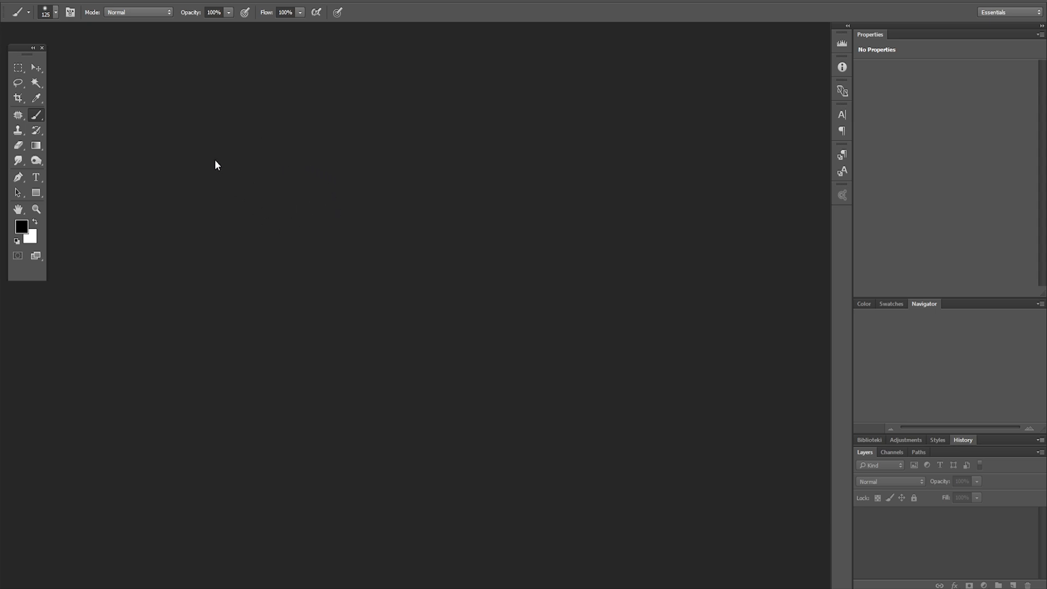
Switch to Photoshop and create a new blank white square image
{"action": "left_click", "coordinate": [38, 0]}
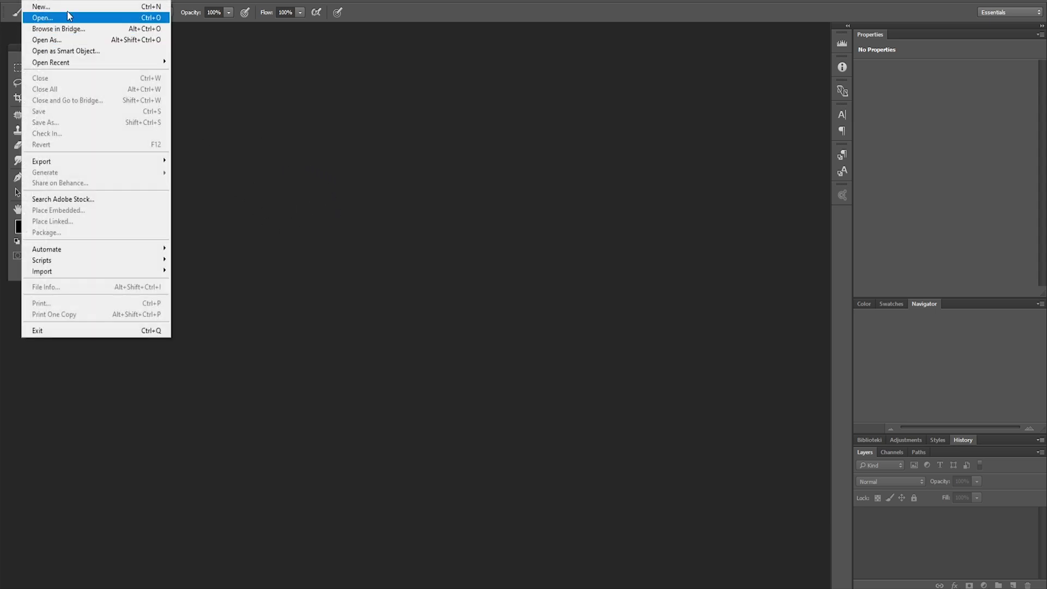
{"action": "left_click", "coordinate": [41, 7]}
{"action": "left_click", "coordinate": [568, 135]}
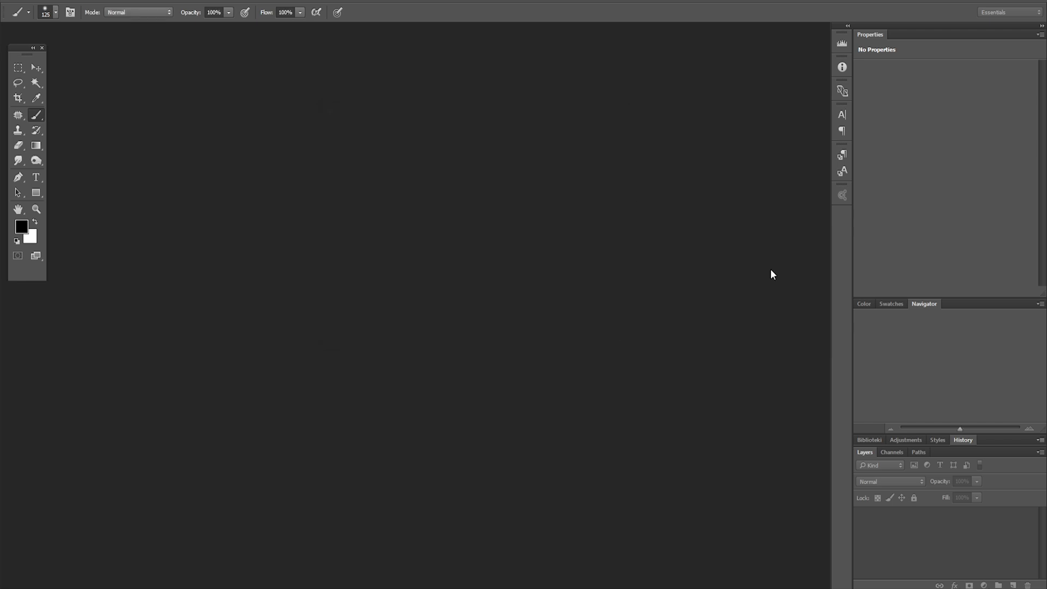
Paint a soft black horizontal band across the middle of the Red channel and save the image to the Unity Assets as test.png
{"action": "left_click", "coordinate": [892, 452]}
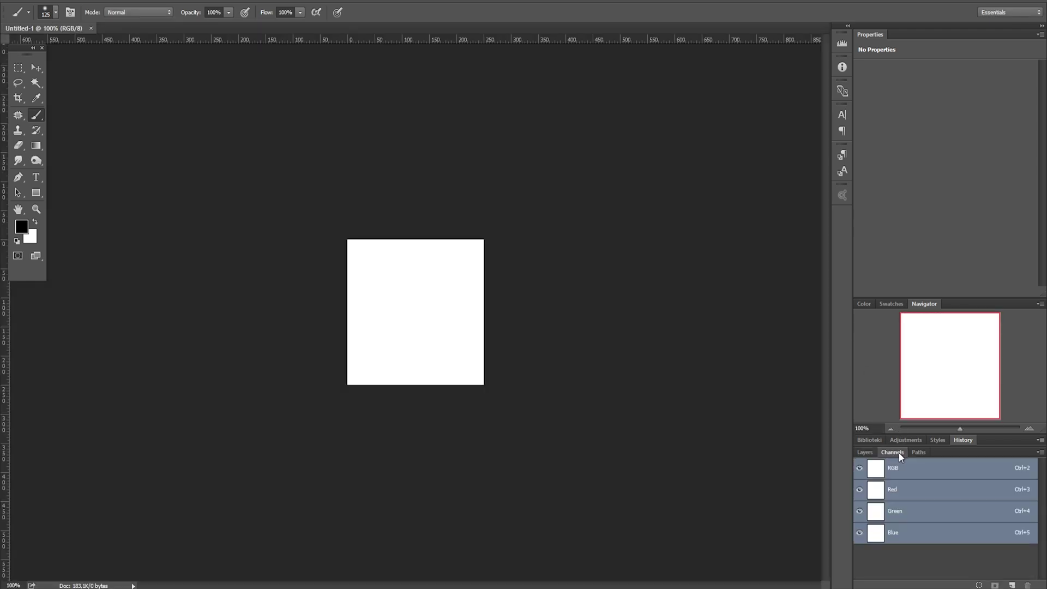
{"action": "left_click", "coordinate": [900, 494]}
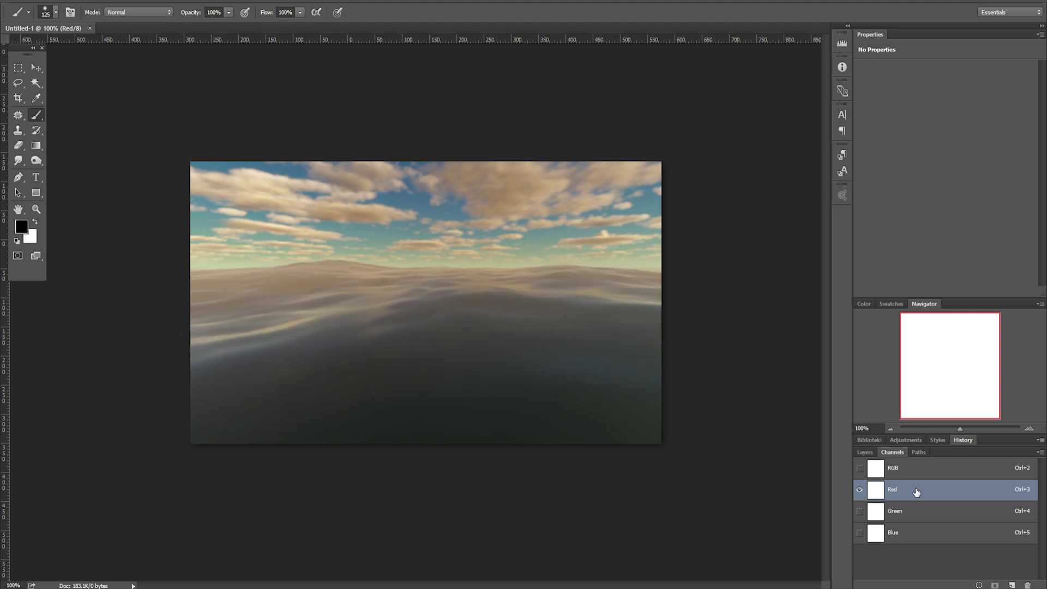
{"action": "left_click", "coordinate": [915, 512]}
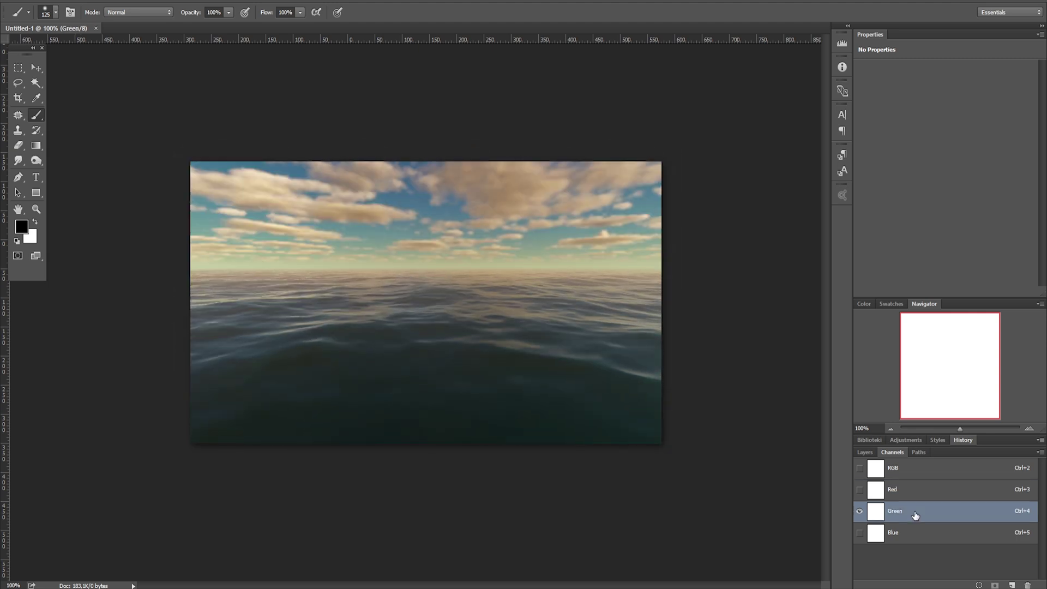
{"action": "left_click", "coordinate": [919, 533]}
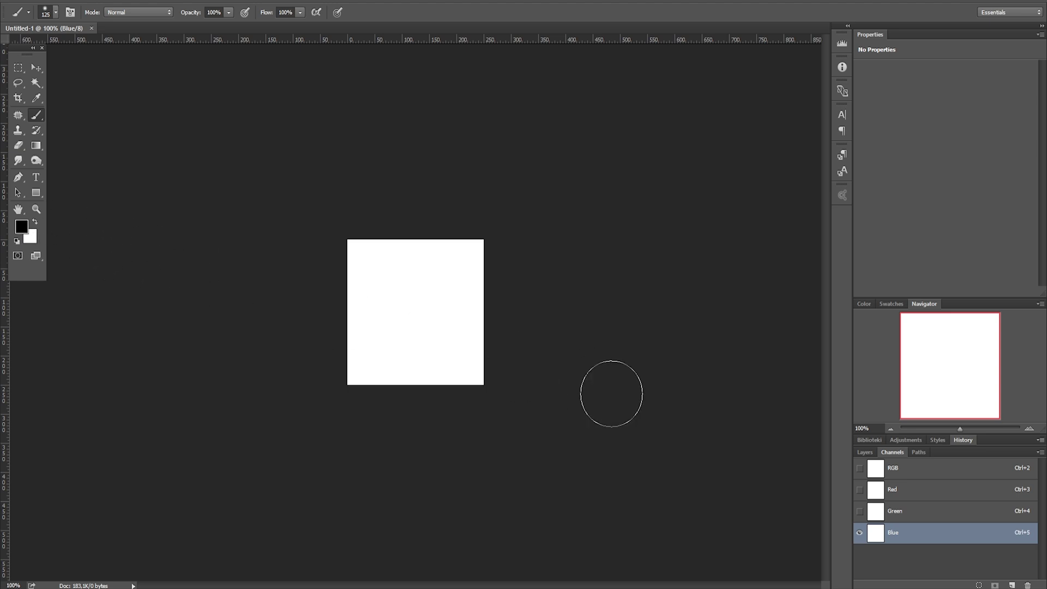
{"action": "left_click", "coordinate": [927, 491]}
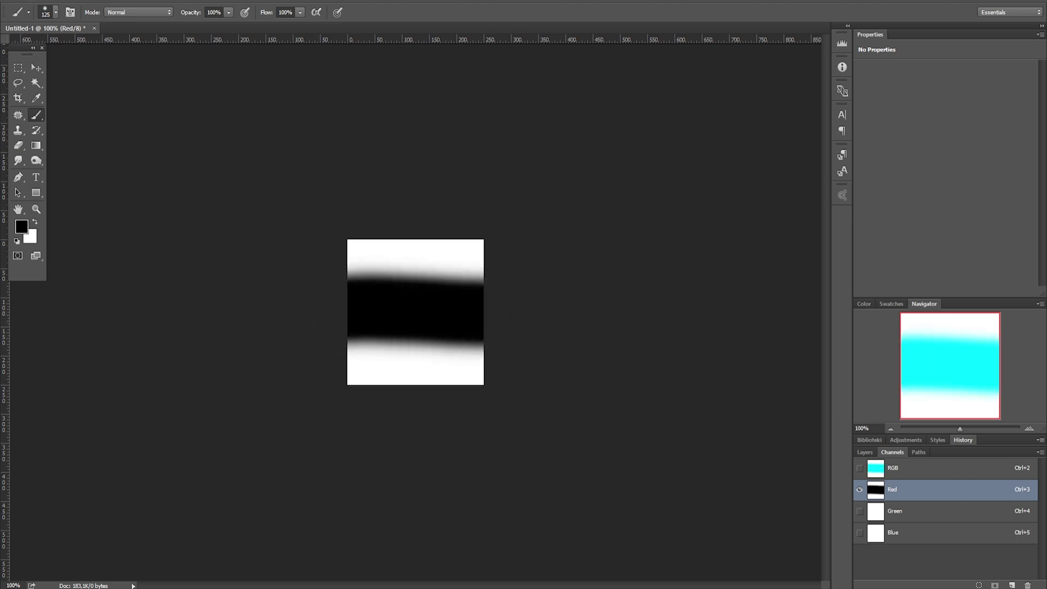
{"action": "key", "text": "alt+f"}
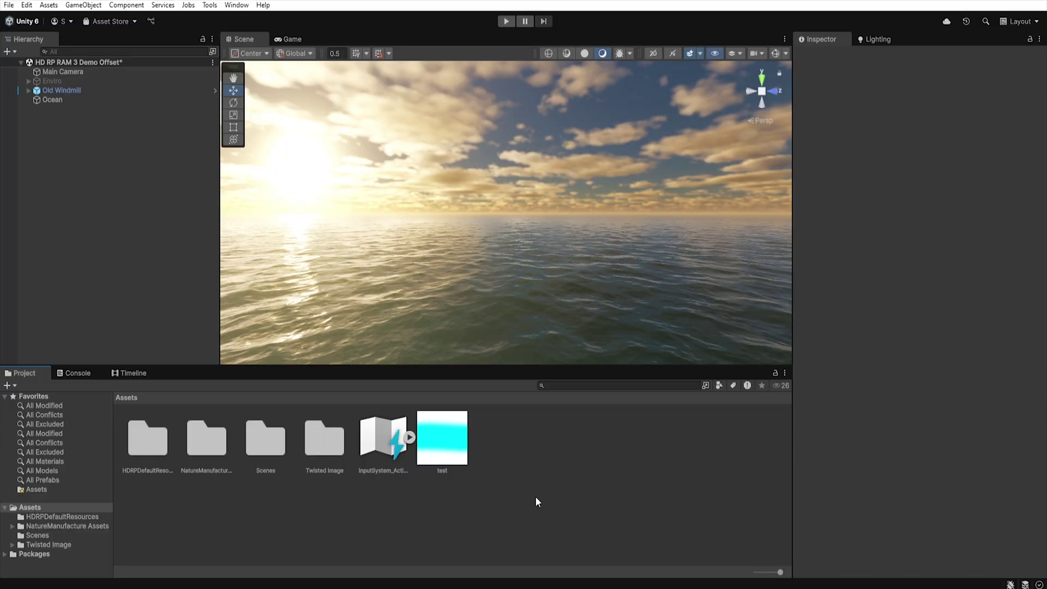
Set the test texture's Wrap Mode to Clamp in Unity and apply the import settings
{"action": "left_click", "coordinate": [448, 435]}
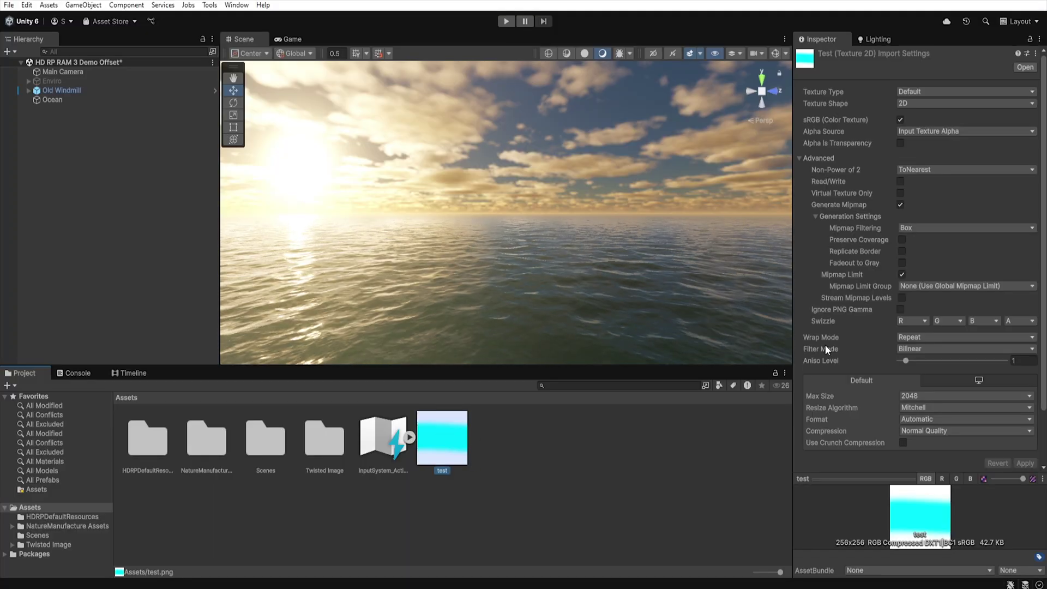
{"action": "left_click", "coordinate": [918, 336]}
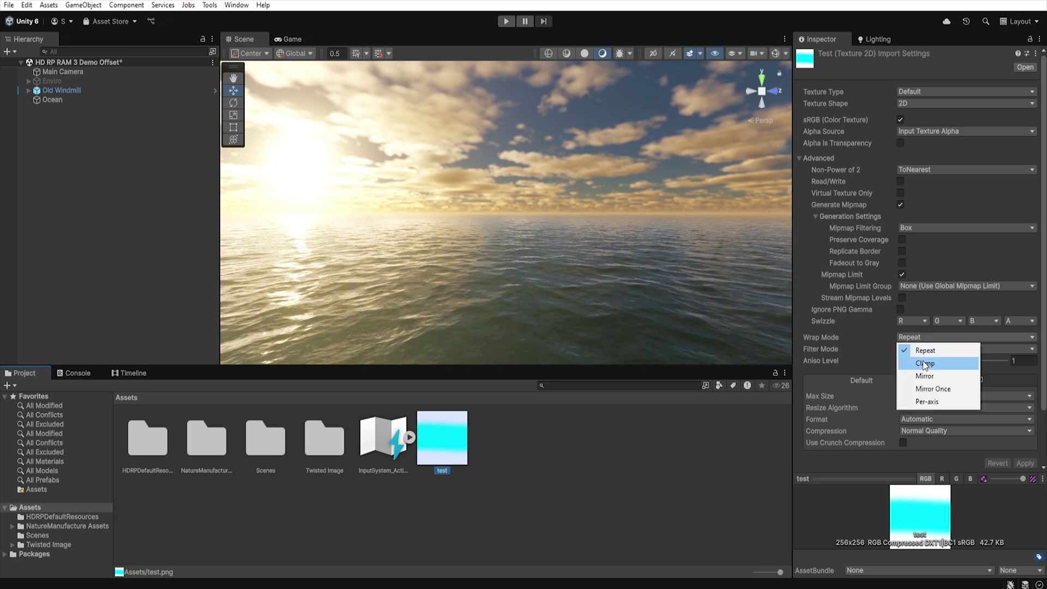
{"action": "left_click", "coordinate": [925, 364]}
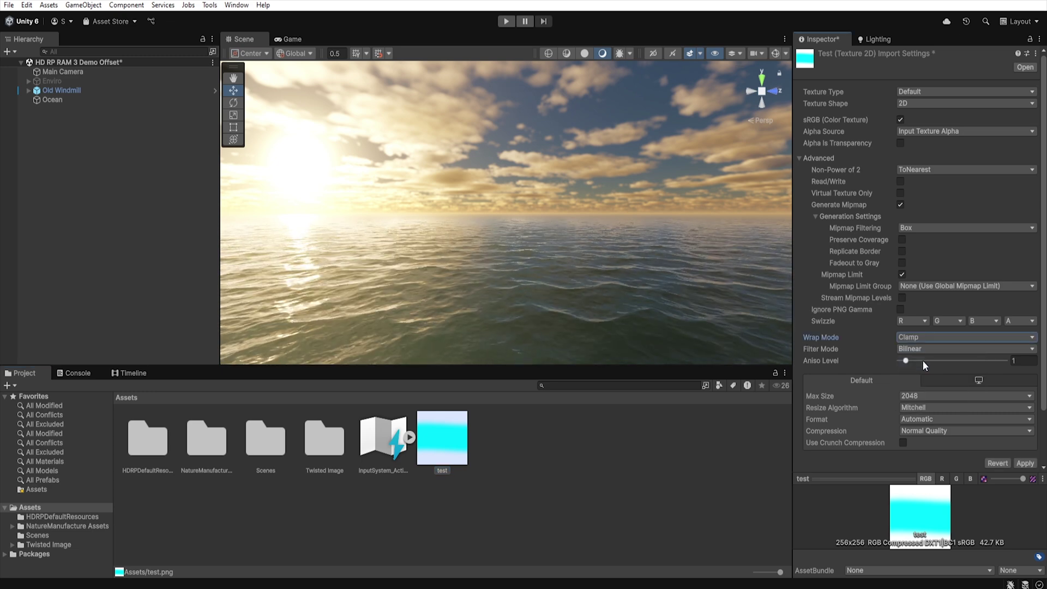
{"action": "left_click", "coordinate": [1024, 462]}
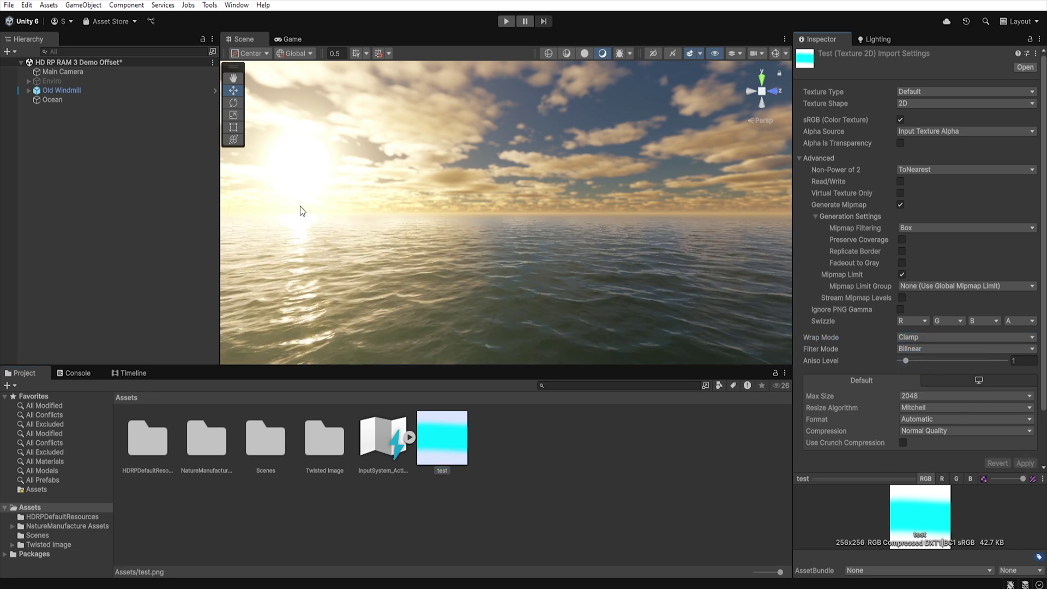
Assign the test texture as the Ocean's Water Mask
{"action": "left_click", "coordinate": [114, 99]}
{"action": "left_click_drag", "start_coordinate": [463, 433], "coordinate": [946, 289]}
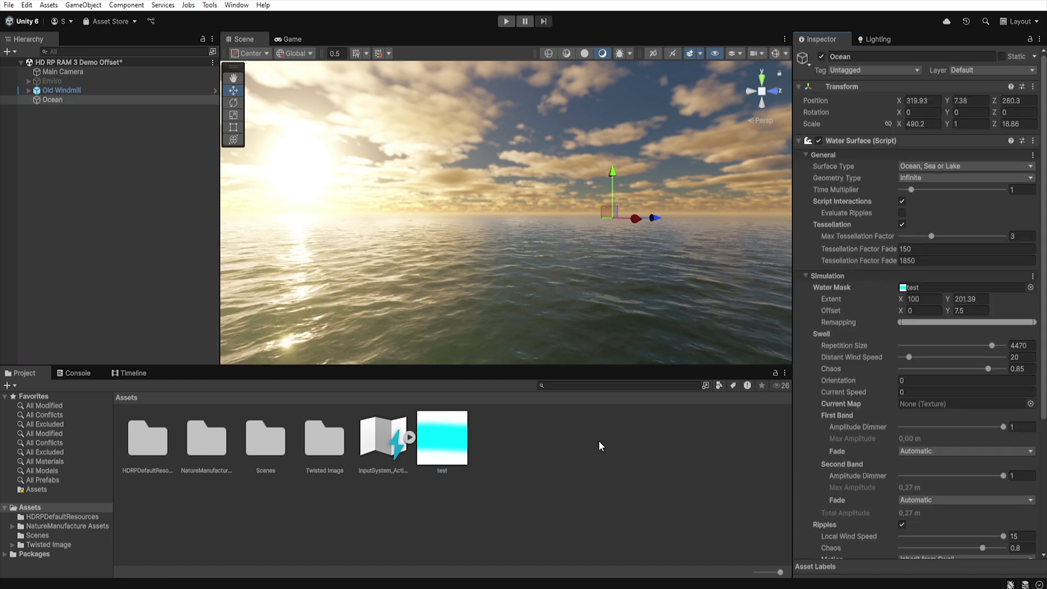
Display the Water Mask debug view, compare its Green and Red channels, and set the mask's Extent Y to 123.01
{"action": "scroll", "coordinate": [855, 367], "scroll_direction": "down", "scroll_amount": 5}
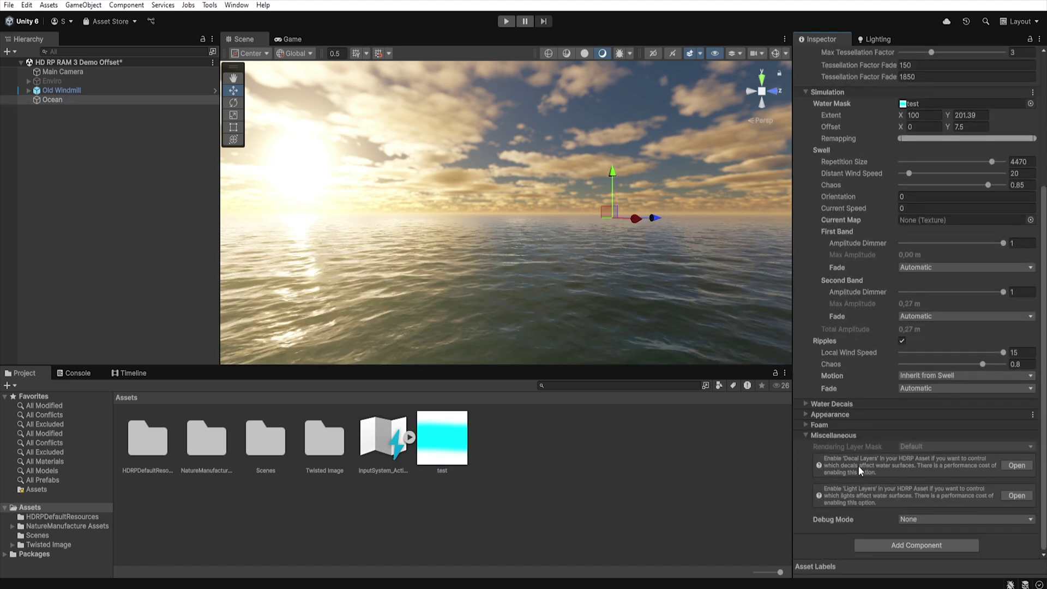
{"action": "left_click", "coordinate": [944, 521]}
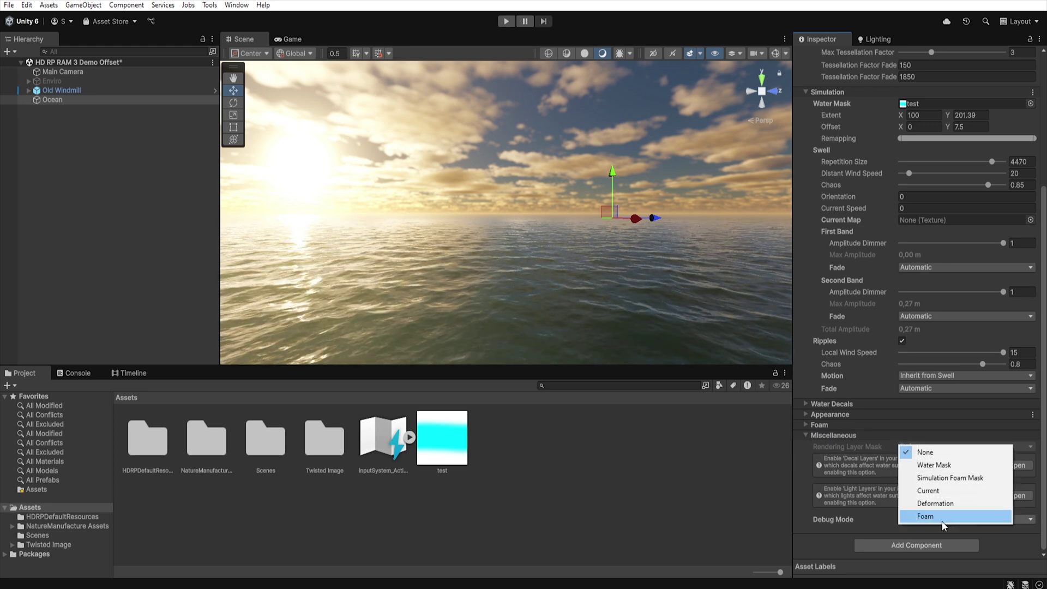
{"action": "left_click", "coordinate": [932, 466]}
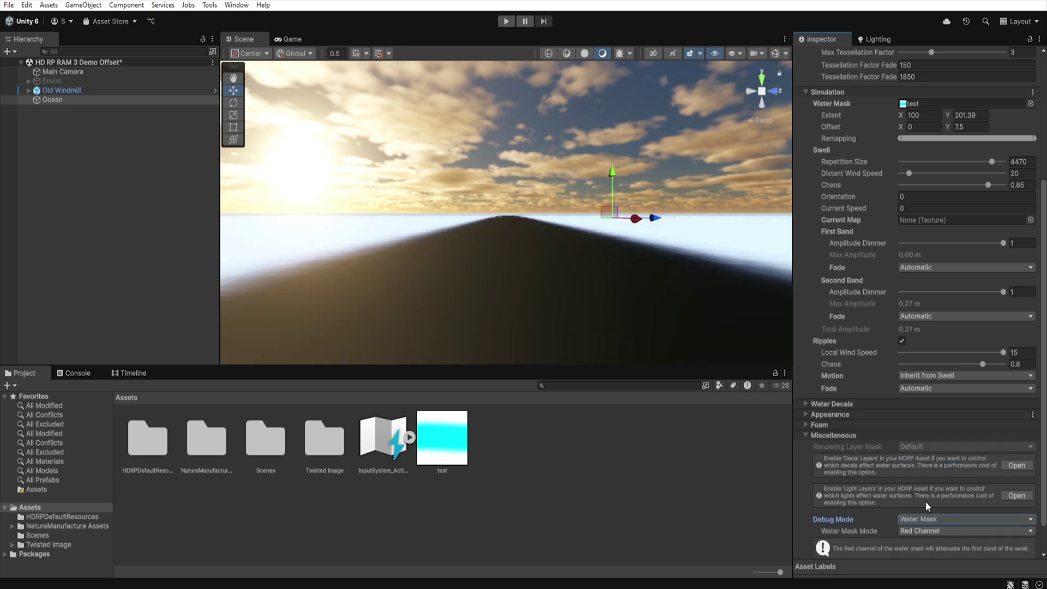
{"action": "left_click", "coordinate": [931, 531]}
{"action": "left_click", "coordinate": [932, 553]}
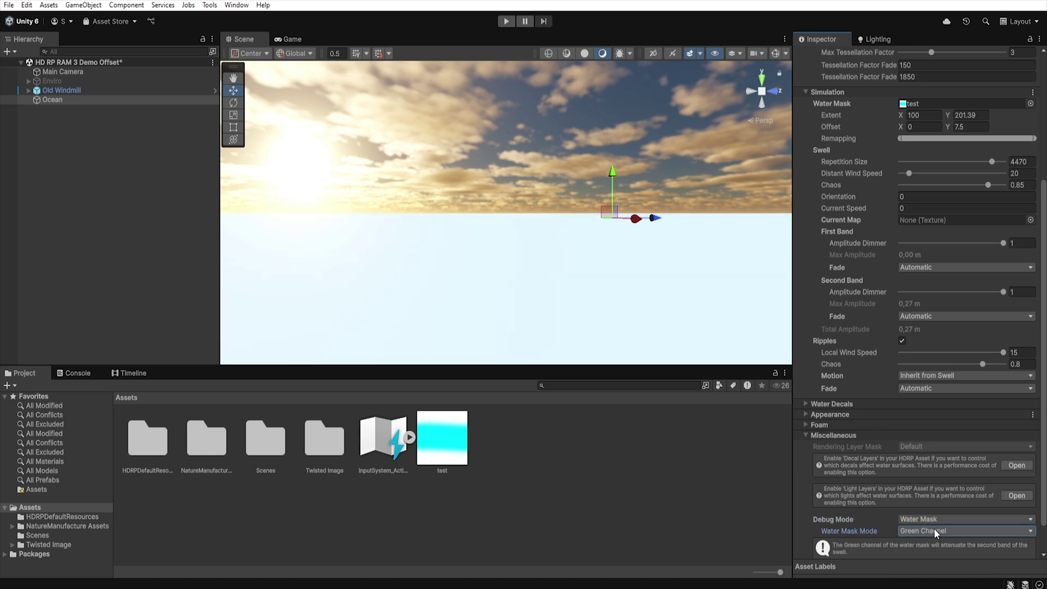
{"action": "left_click", "coordinate": [934, 544]}
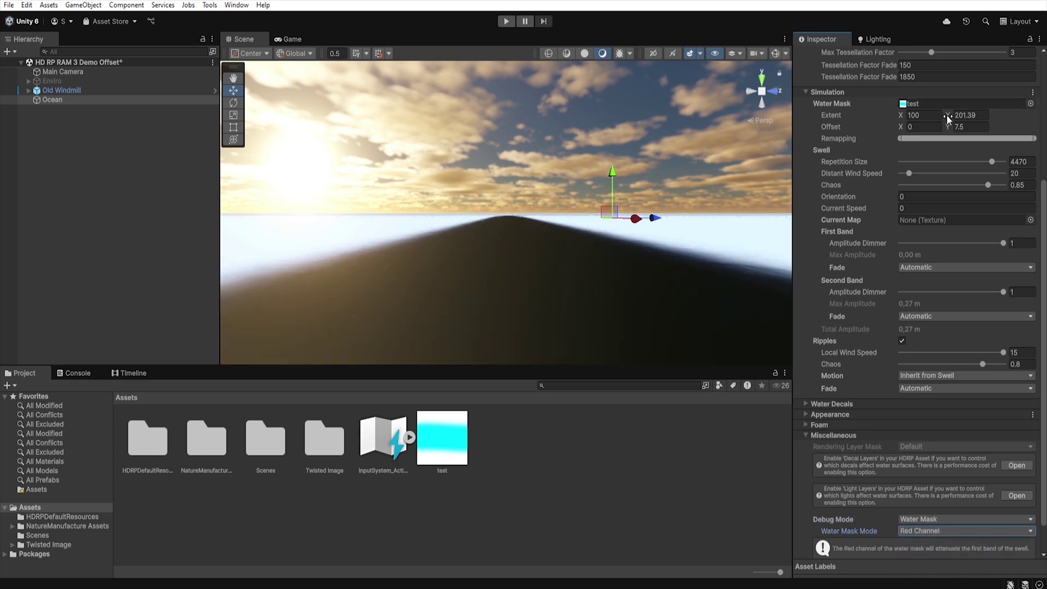
{"action": "left_click_drag", "start_coordinate": [862, 118], "coordinate": [159, 183]}
{"action": "left_click_drag", "start_coordinate": [395, 173], "coordinate": [560, 186]}
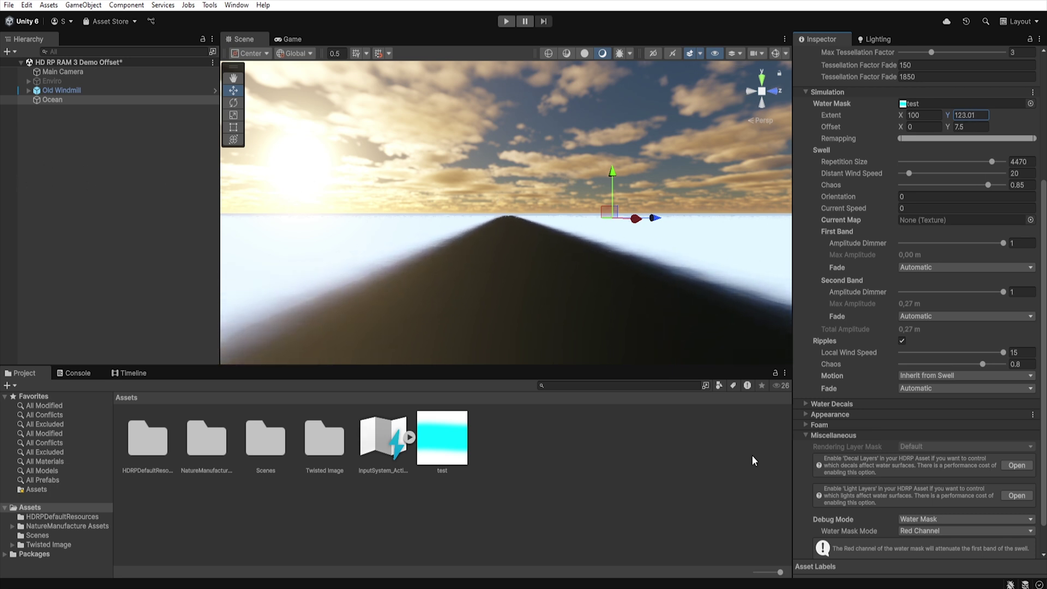
Set the Ocean's Debug Mode back to None and raise the swell's Distant Wind Speed to 250
{"action": "left_click", "coordinate": [925, 518]}
{"action": "left_click", "coordinate": [930, 457]}
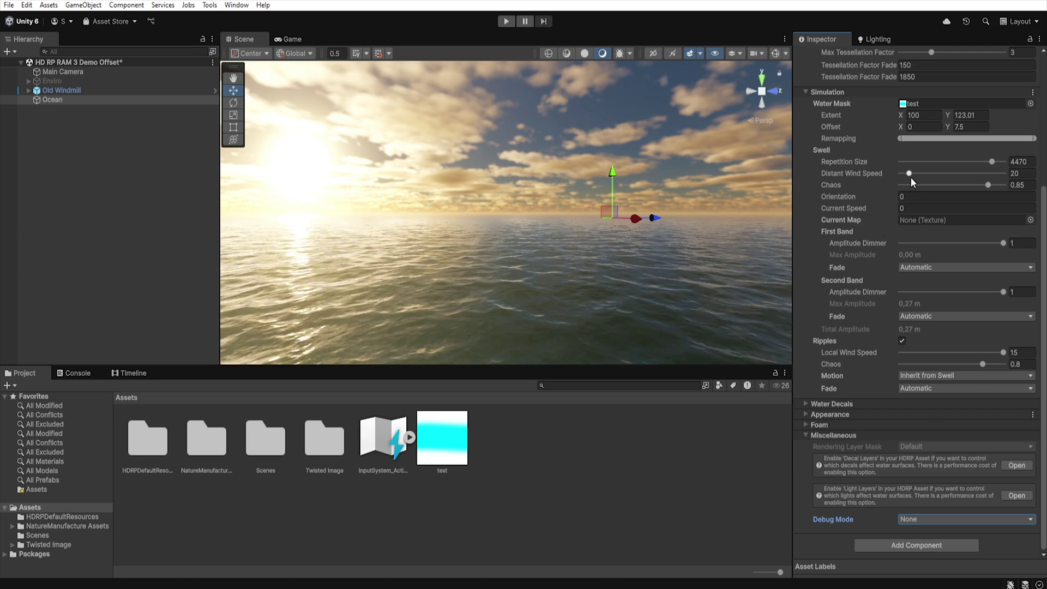
{"action": "left_click_drag", "start_coordinate": [909, 174], "coordinate": [1006, 174]}
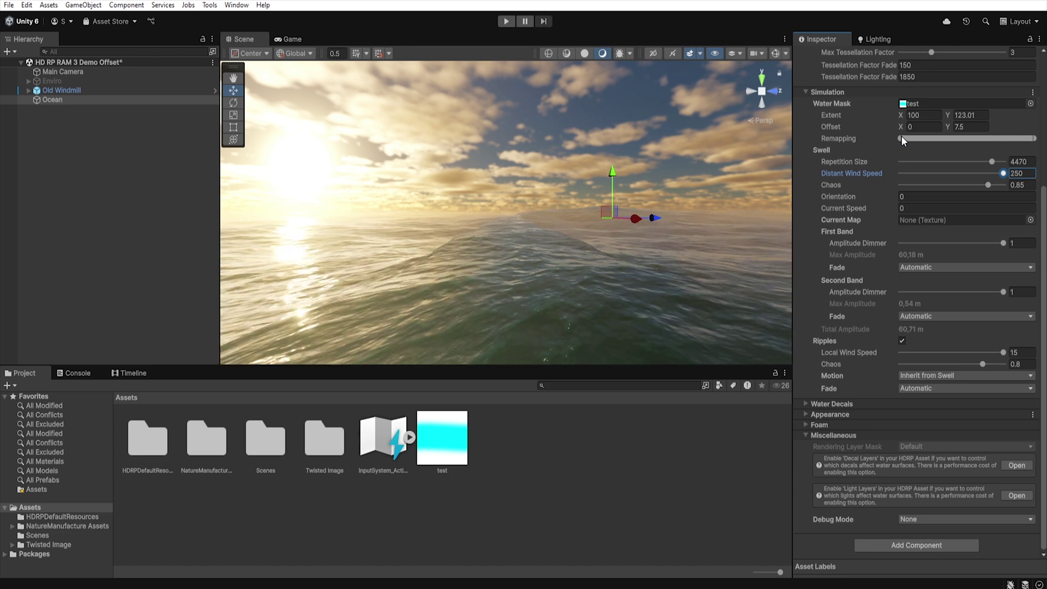
Try different minimum and maximum Remapping limits for the Ocean's Water Mask
{"action": "left_click_drag", "start_coordinate": [901, 138], "coordinate": [946, 138]}
{"action": "left_click_drag", "start_coordinate": [997, 140], "coordinate": [1032, 147]}
{"action": "left_click_drag", "start_coordinate": [941, 157], "coordinate": [885, 159]}
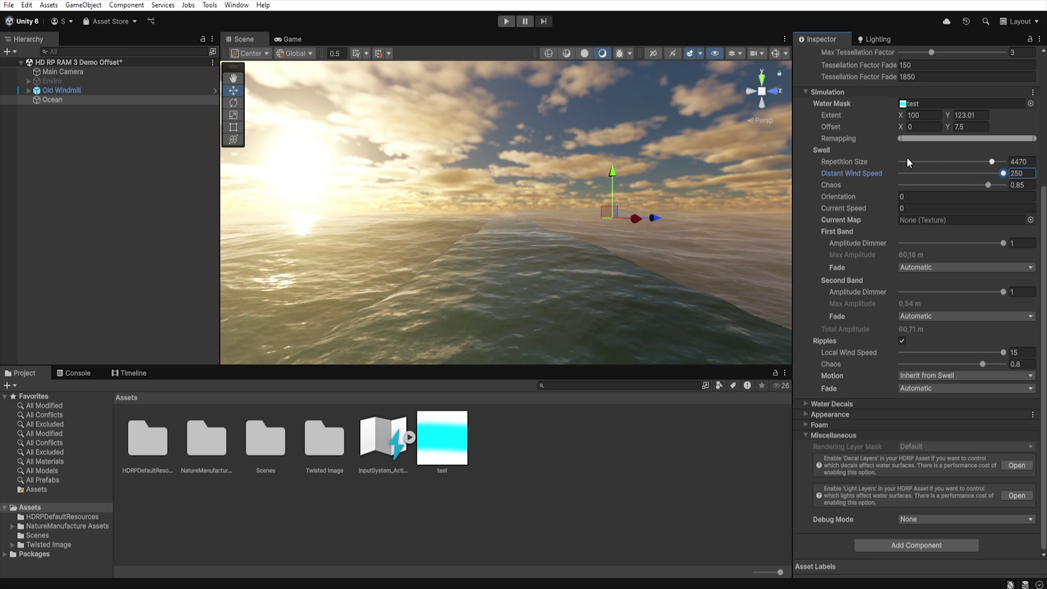
{"action": "left_click_drag", "start_coordinate": [1032, 139], "coordinate": [901, 151]}
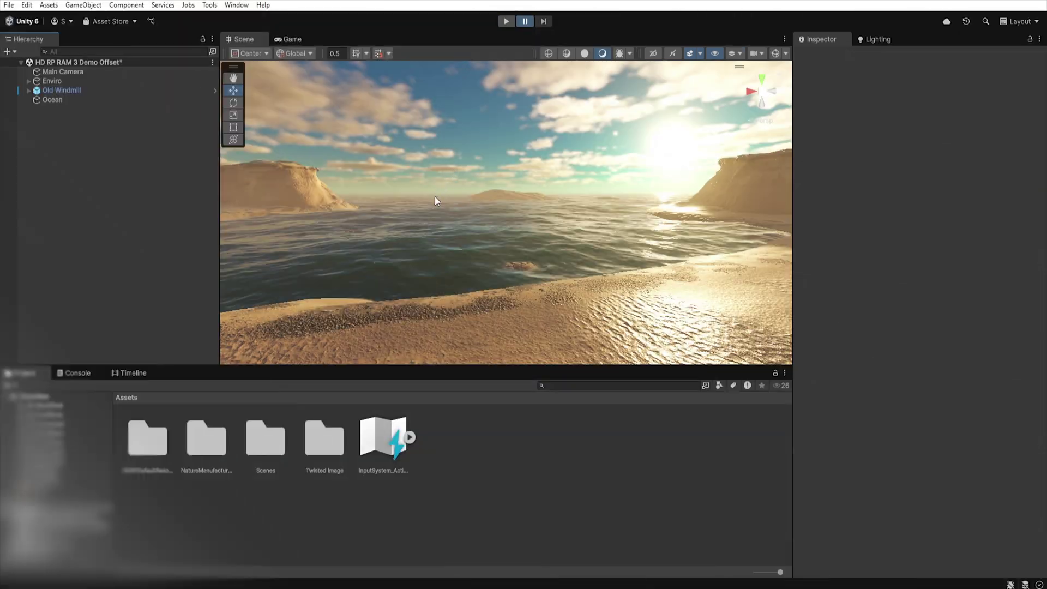
Deactivate the Old Windmill object and view the coastline and surrounding ocean from above
{"action": "left_click", "coordinate": [110, 99]}
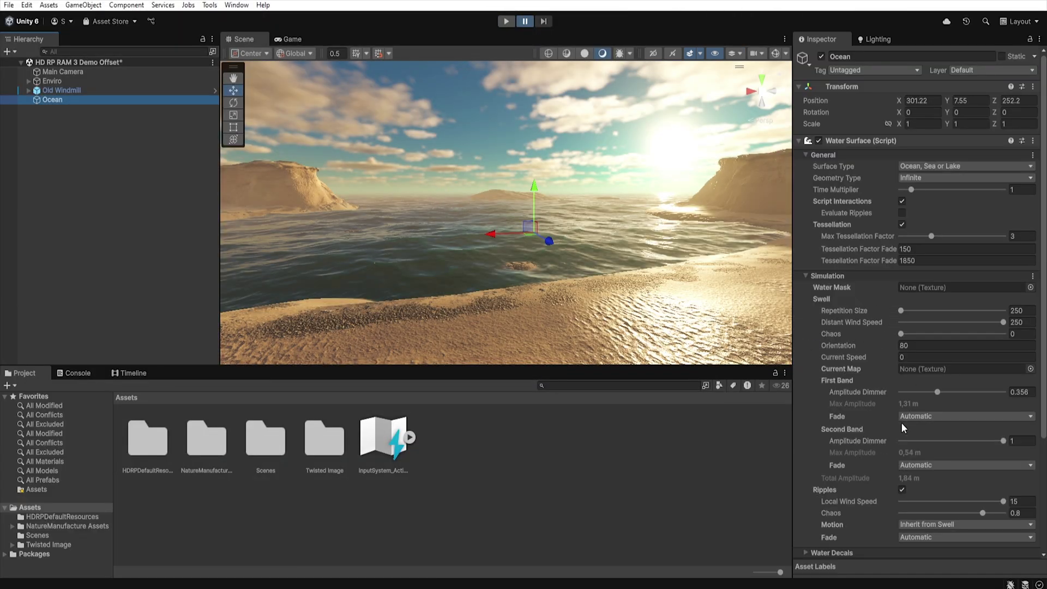
{"action": "left_click", "coordinate": [124, 90]}
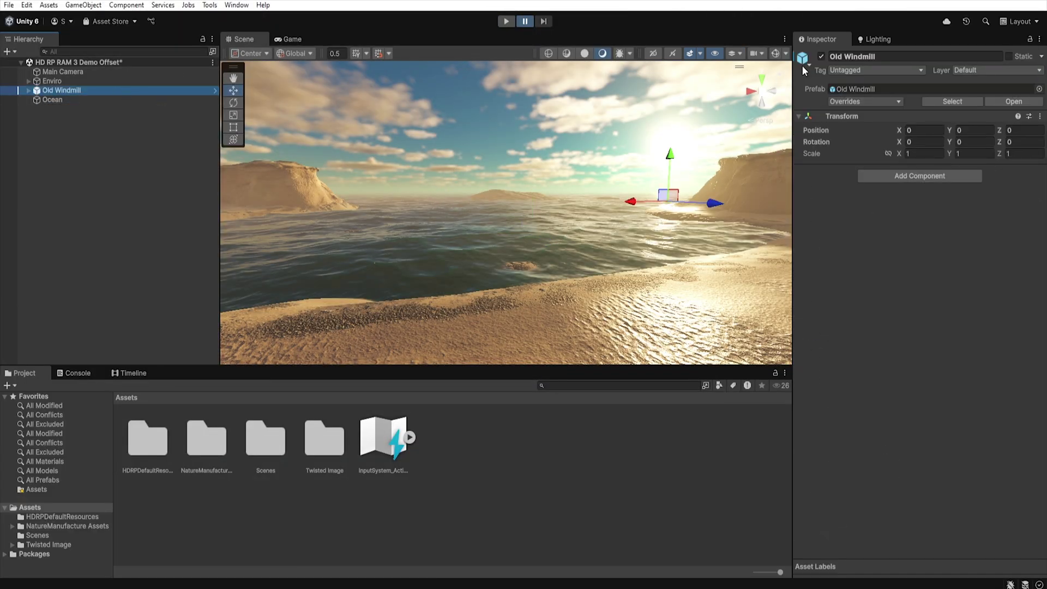
{"action": "left_click", "coordinate": [820, 56]}
{"action": "right_click_drag", "start_coordinate": [707, 139], "coordinate": [521, 211]}
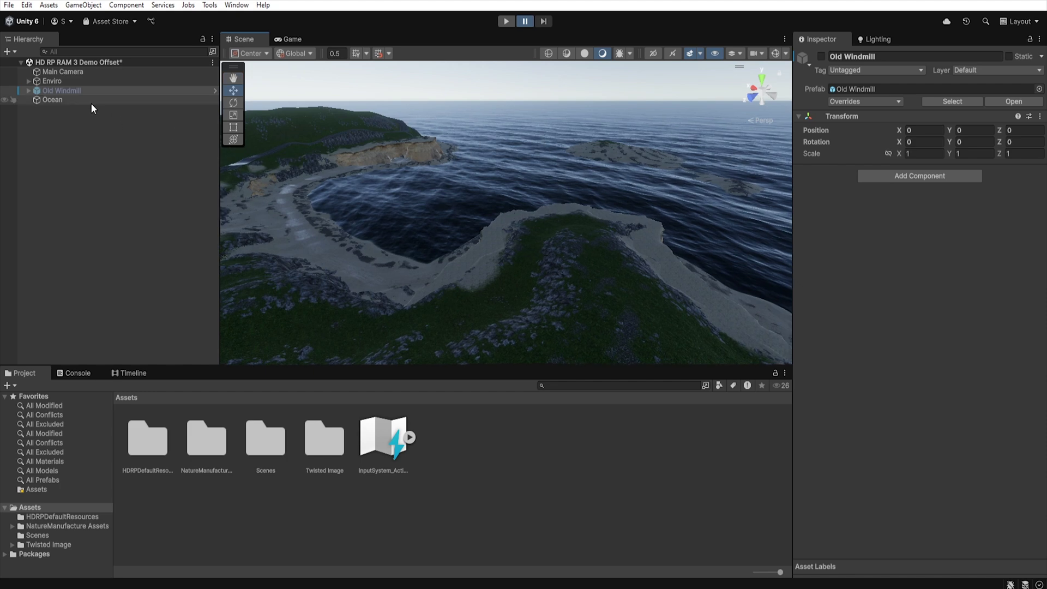
Try a swell Repetition Size of 402 on the Ocean and reduce it to 326
{"action": "left_click", "coordinate": [52, 100]}
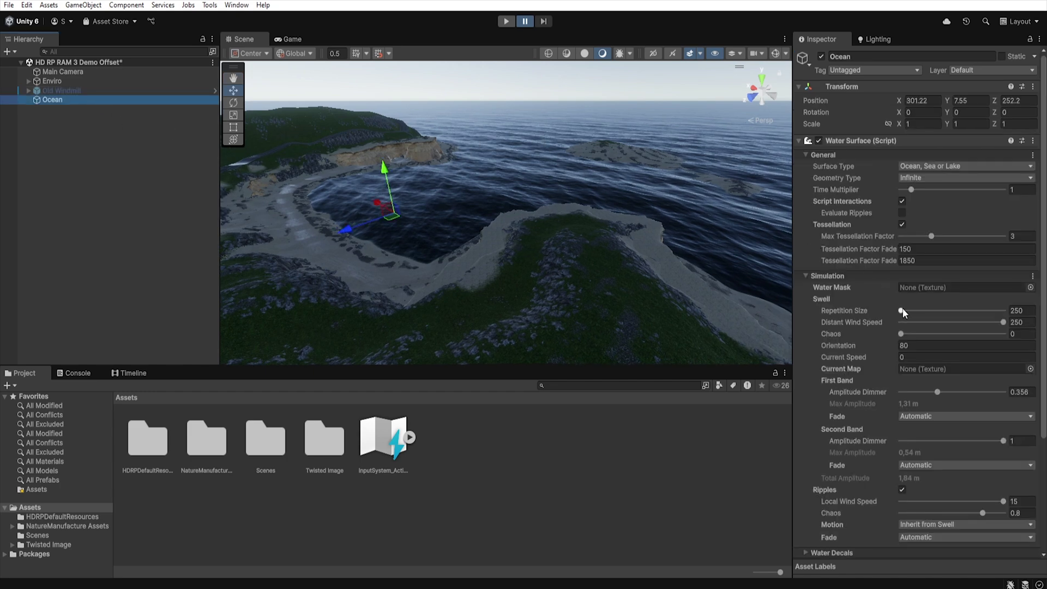
{"action": "mouse_move", "coordinate": [902, 311]}
{"action": "left_mouse_down"}
{"action": "mouse_move", "coordinate": [1032, 306]}
{"action": "mouse_move", "coordinate": [887, 302]}
{"action": "left_mouse_up"}
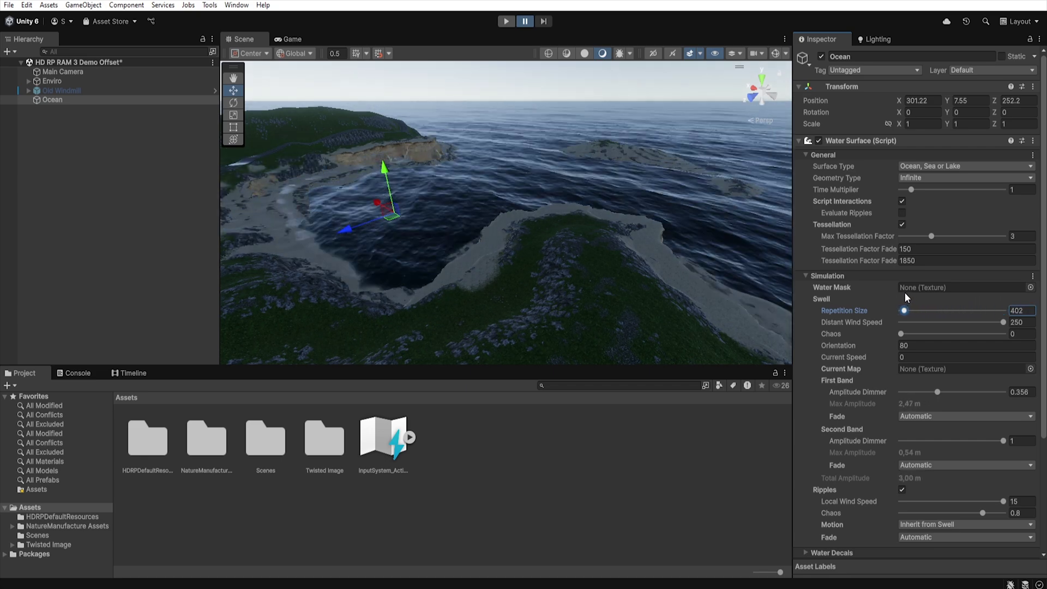
{"action": "left_click_drag", "start_coordinate": [898, 292], "coordinate": [901, 292]}
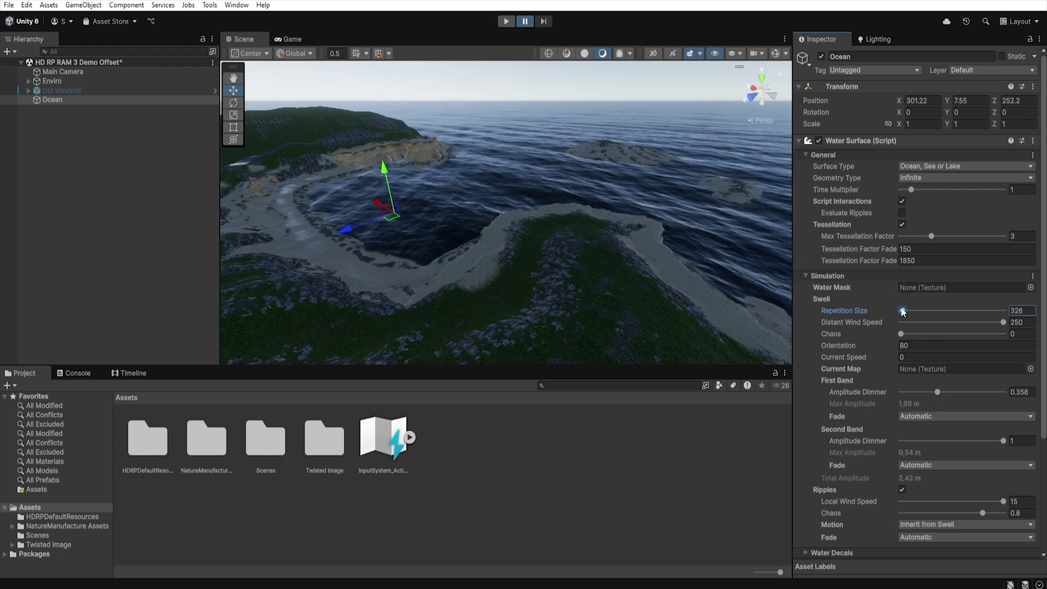
Try a much larger swell Repetition Size and a Distant Wind Speed of 55 on the Ocean, and return the wind speed to 30
{"action": "left_click_drag", "start_coordinate": [902, 310], "coordinate": [1016, 322]}
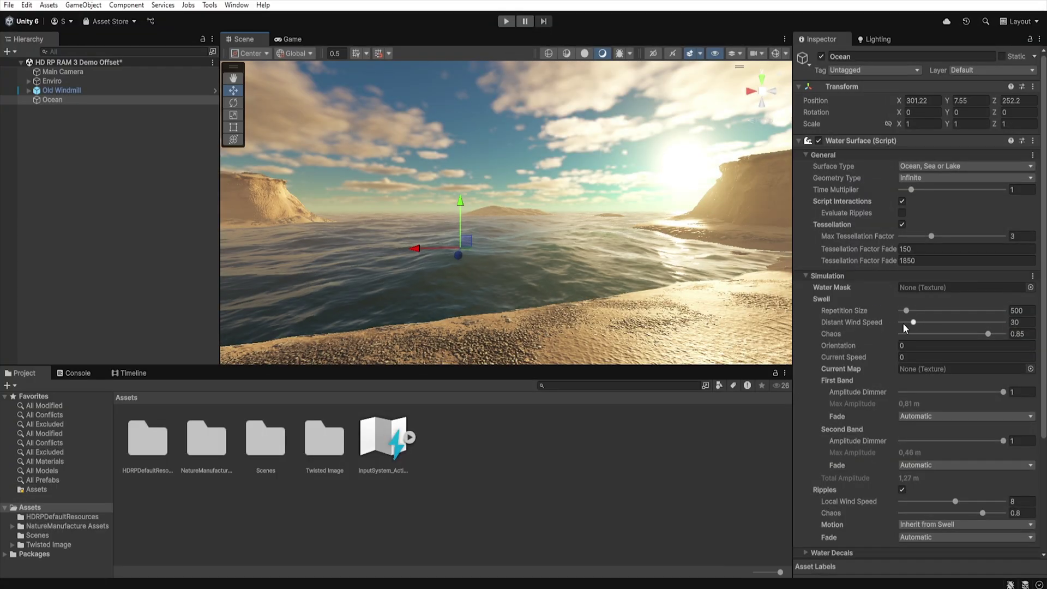
{"action": "mouse_move", "coordinate": [913, 322]}
{"action": "left_mouse_down"}
{"action": "mouse_move", "coordinate": [1014, 318]}
{"action": "mouse_move", "coordinate": [909, 314]}
{"action": "left_mouse_up"}
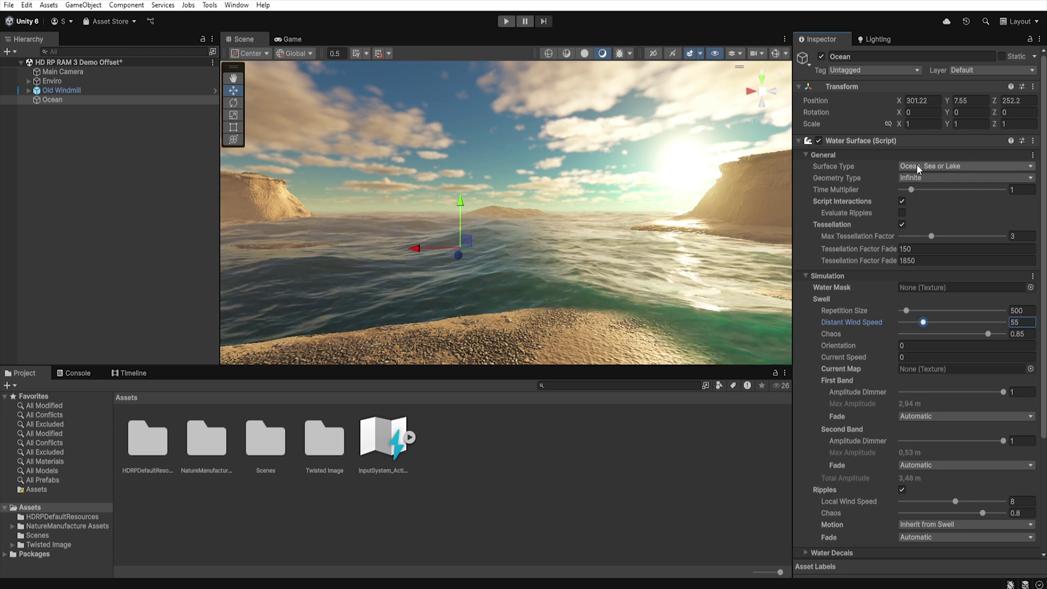
{"action": "left_click_drag", "start_coordinate": [923, 322], "coordinate": [914, 322]}
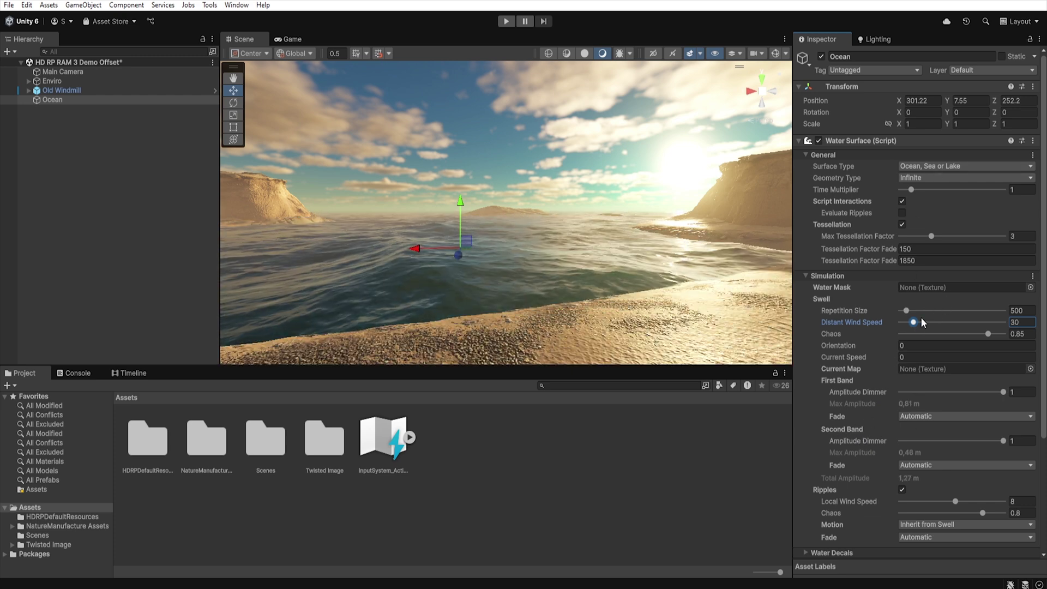
Set the Ocean swell's Chaos to 0 and its Orientation to 90
{"action": "left_click", "coordinate": [988, 333]}
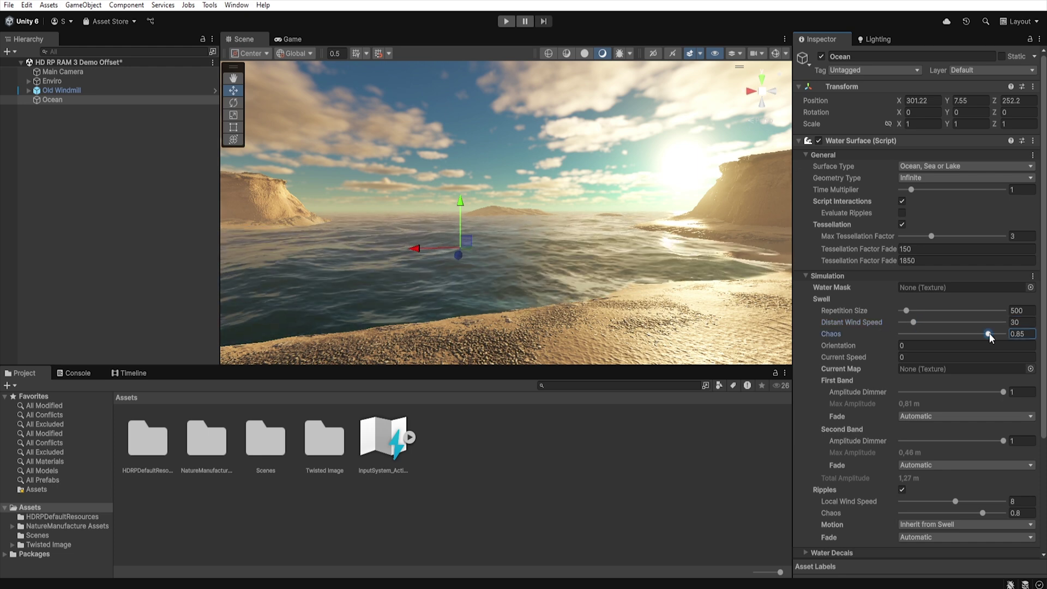
{"action": "left_click_drag", "start_coordinate": [989, 337], "coordinate": [876, 335]}
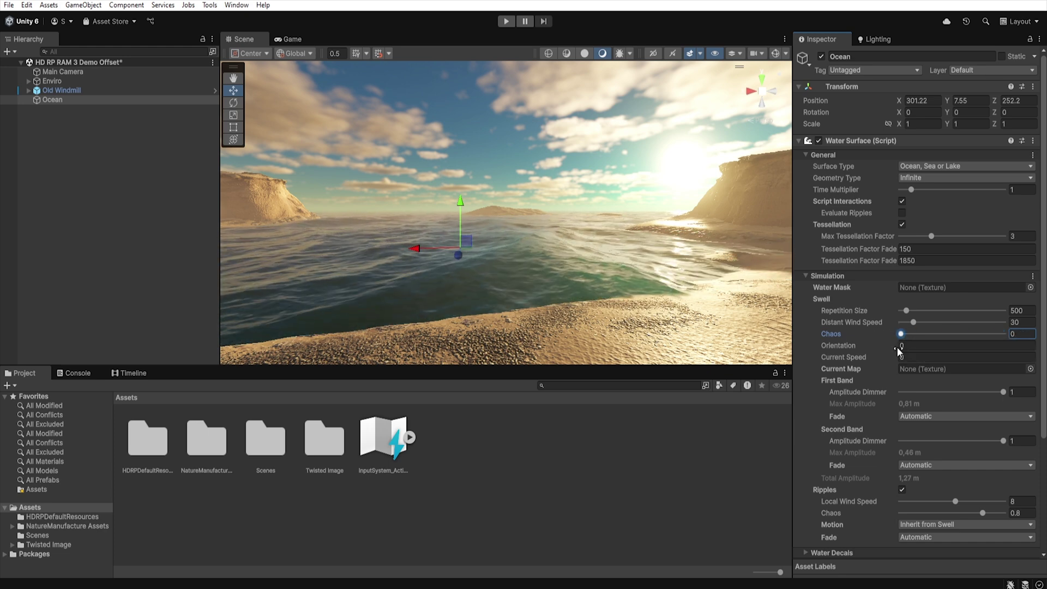
{"action": "left_click", "coordinate": [925, 346]}
{"action": "type", "text": "90"}
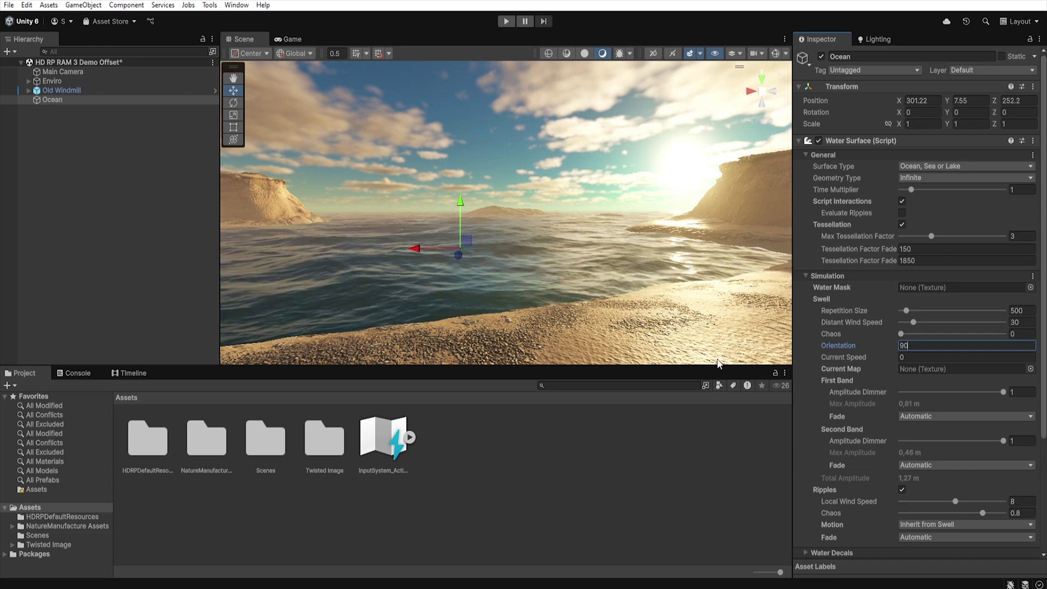
Try different swell Current Speed values on the Ocean, such as 121 and 10.81
{"action": "left_click_drag", "start_coordinate": [862, 355], "coordinate": [999, 349]}
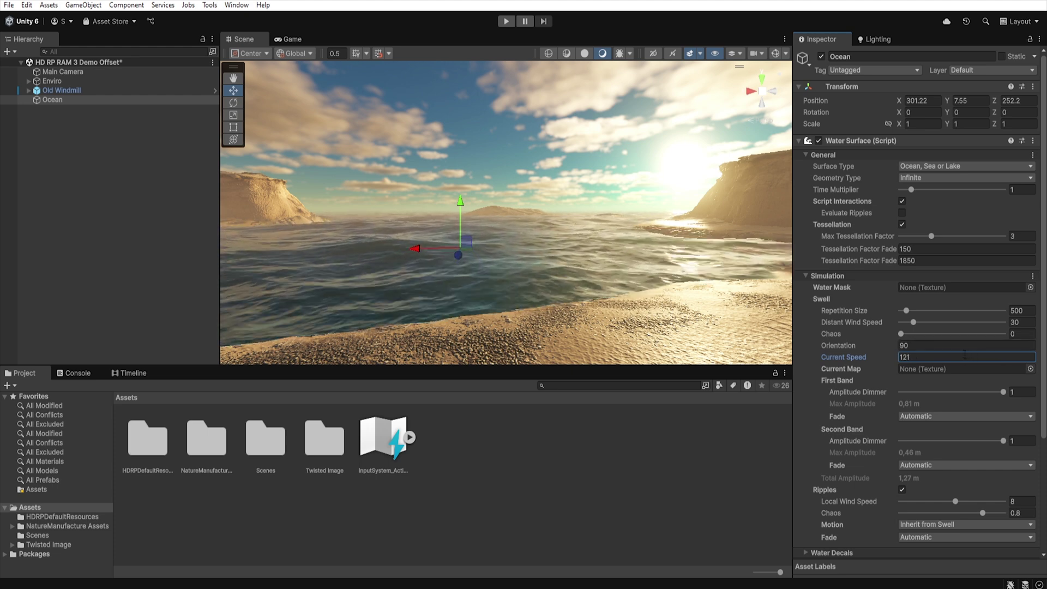
{"action": "left_click_drag", "start_coordinate": [965, 355], "coordinate": [895, 356]}
{"action": "type", "text": "0.8"}
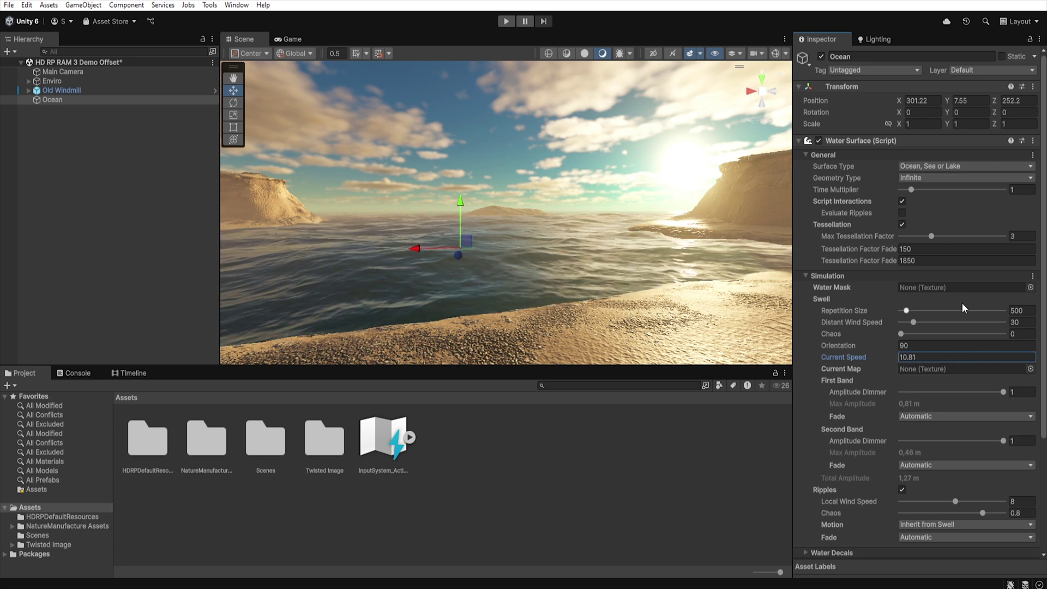
Try a Time Multiplier of 10 on the Ocean, and restore the Time Multiplier to 1 and the swell's Current Speed to 0
{"action": "left_click_drag", "start_coordinate": [911, 191], "coordinate": [1042, 201]}
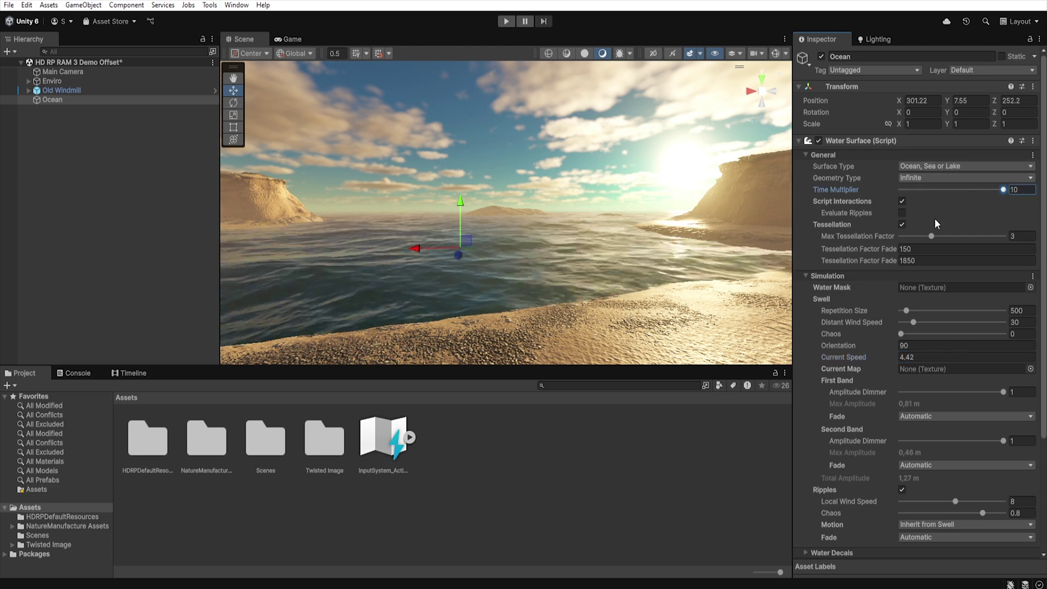
{"action": "key", "text": "BackSpace"}
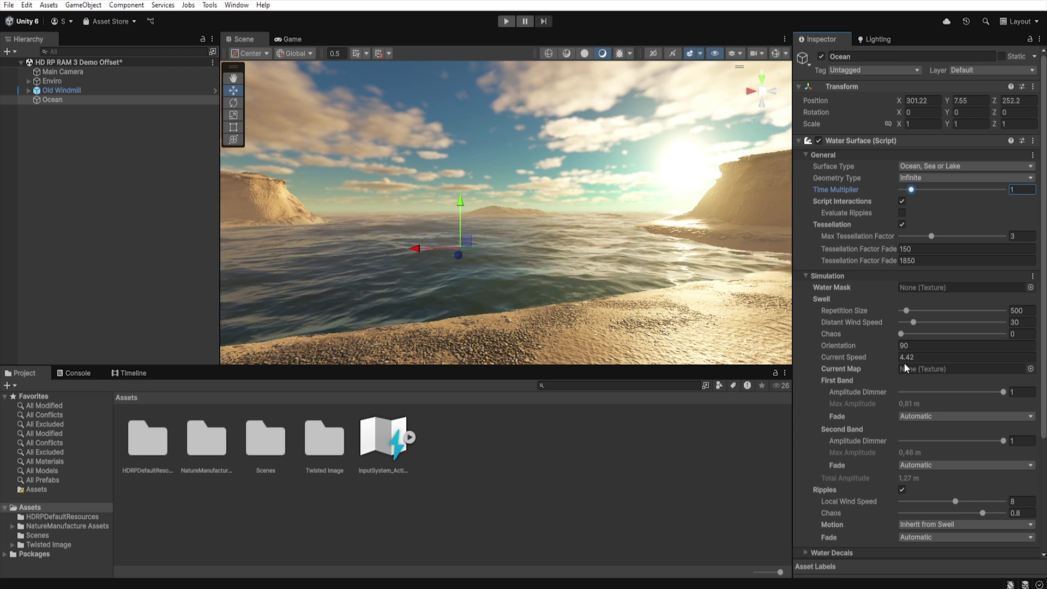
{"action": "left_click", "coordinate": [932, 357]}
{"action": "type", "text": "0"}
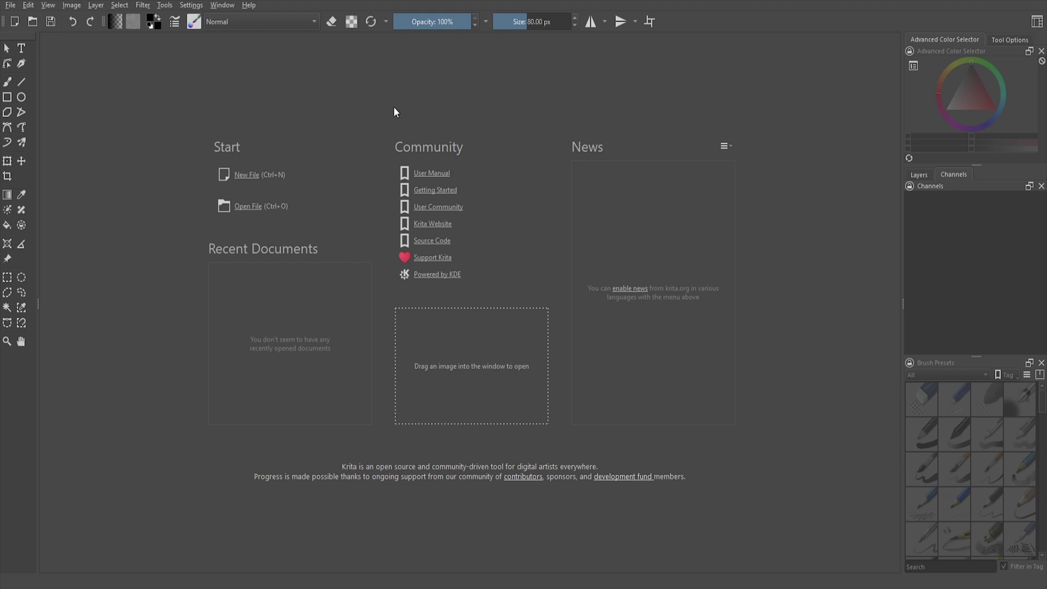
Switch to Krita and create a new 1200 by 800 px document with a black background
{"action": "left_click", "coordinate": [242, 176]}
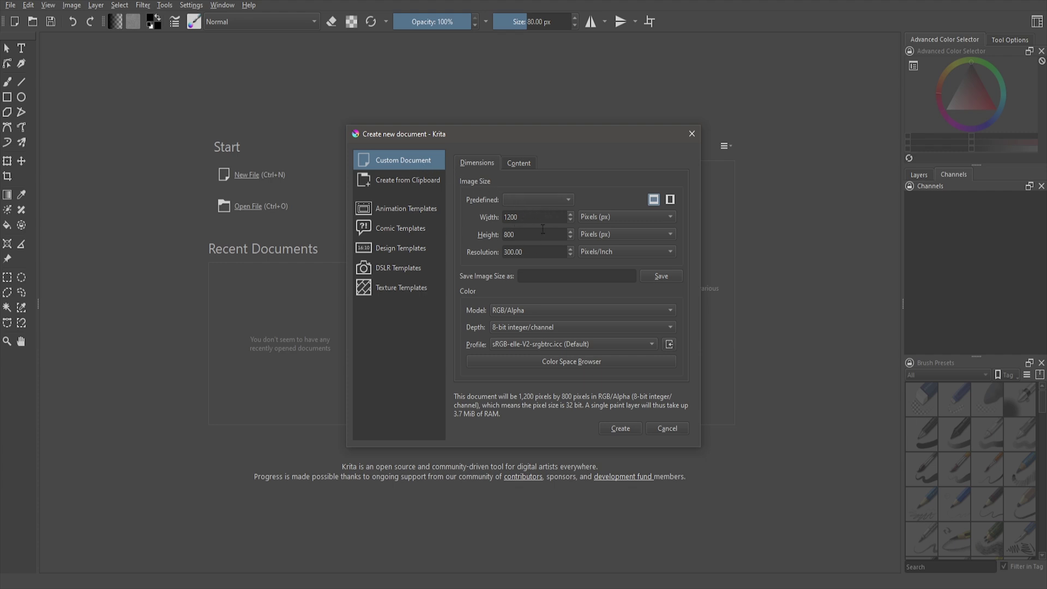
{"action": "left_click", "coordinate": [518, 162]}
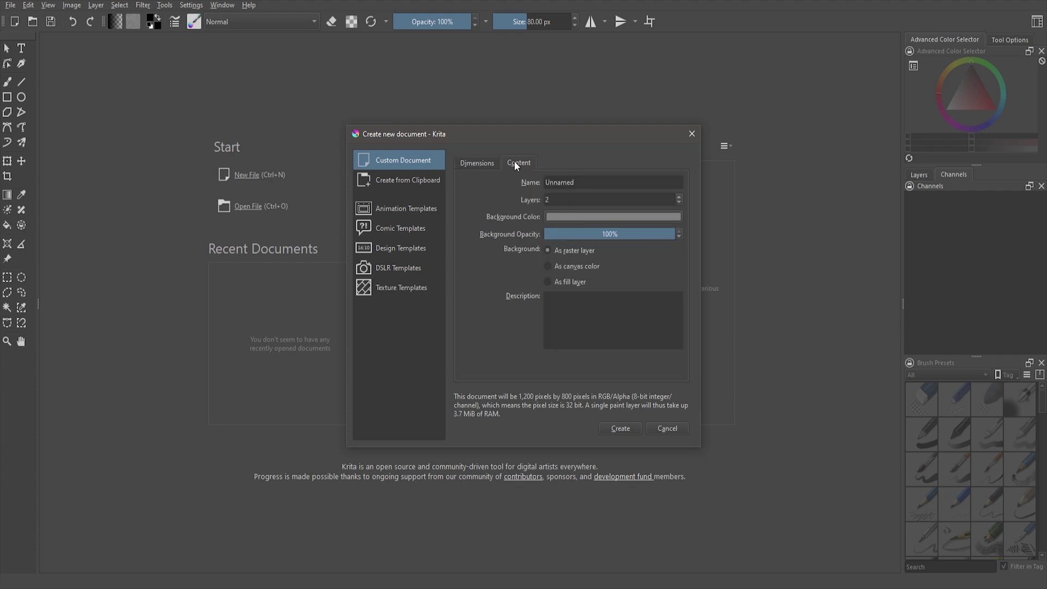
{"action": "left_click", "coordinate": [570, 218]}
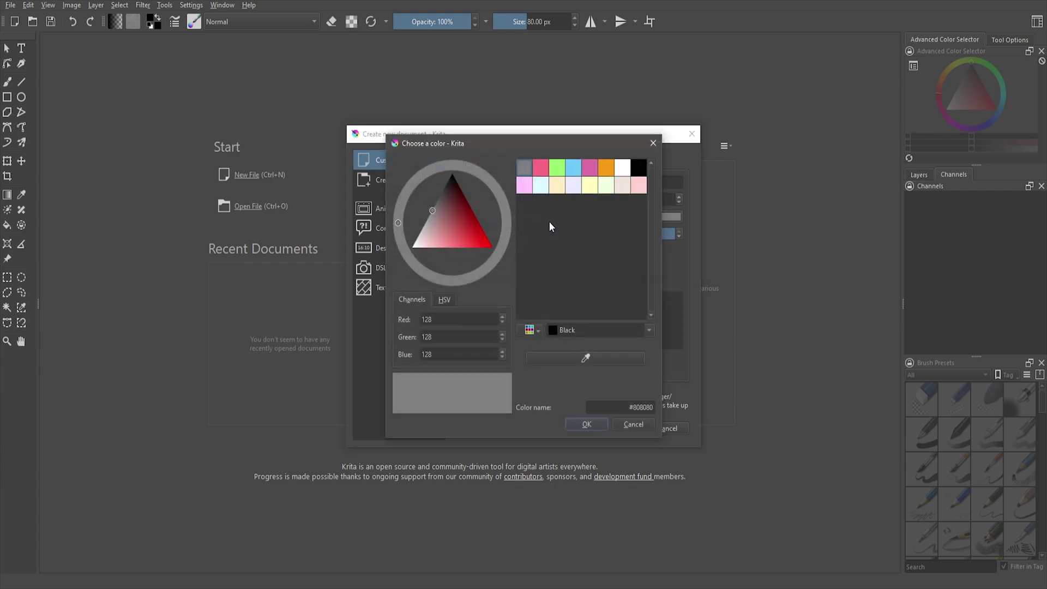
{"action": "left_click_drag", "start_coordinate": [443, 214], "coordinate": [452, 159]}
{"action": "left_click", "coordinate": [592, 421]}
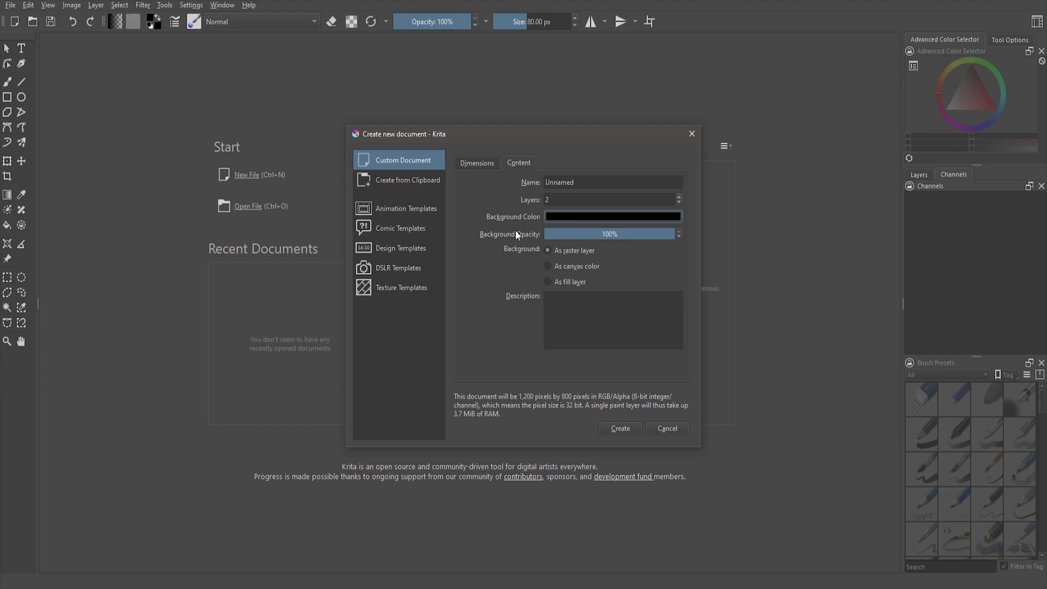
{"action": "left_click", "coordinate": [621, 428]}
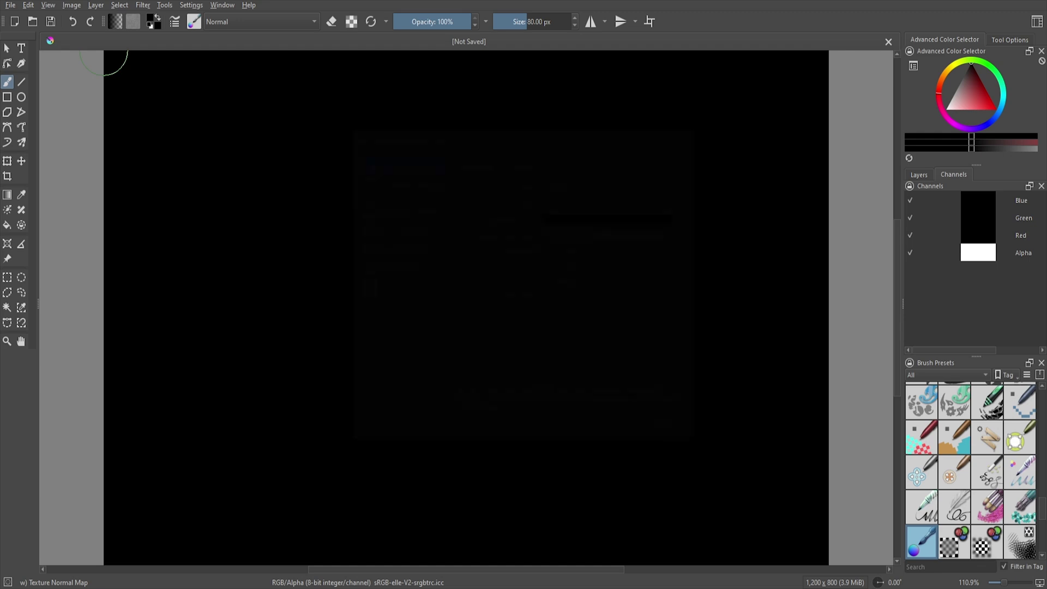
Enlarge the brush to 201 px and filter the Brush Editor presets by the Tangent Normal engine
{"action": "scroll", "coordinate": [597, 370], "scroll_direction": "down", "scroll_amount": 3, "text": "ctrl"}
{"action": "scroll", "coordinate": [597, 371], "scroll_direction": "up", "scroll_amount": 1, "text": "ctrl"}
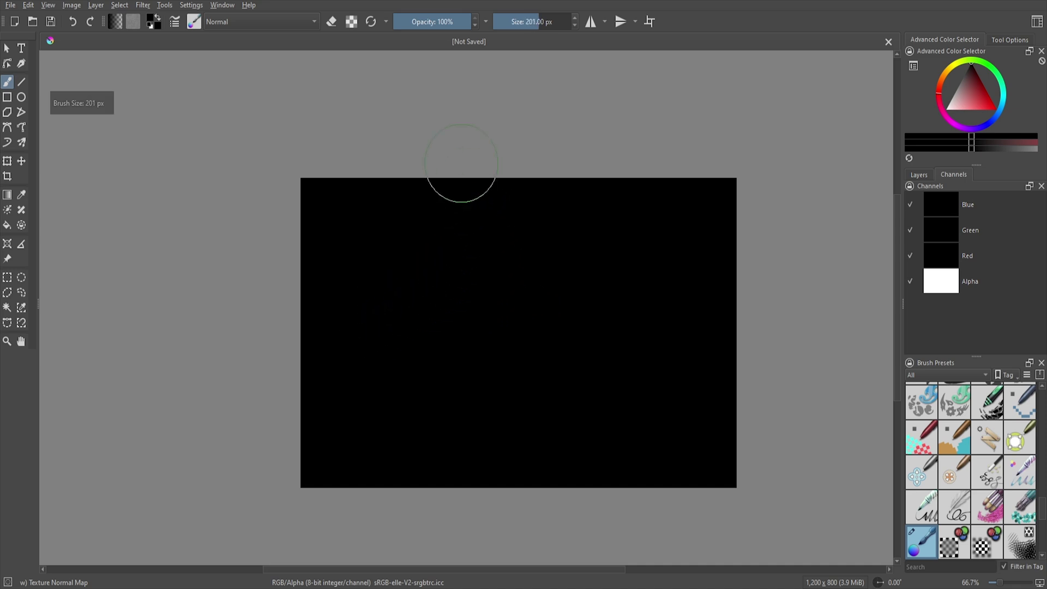
{"action": "left_click", "coordinate": [175, 23]}
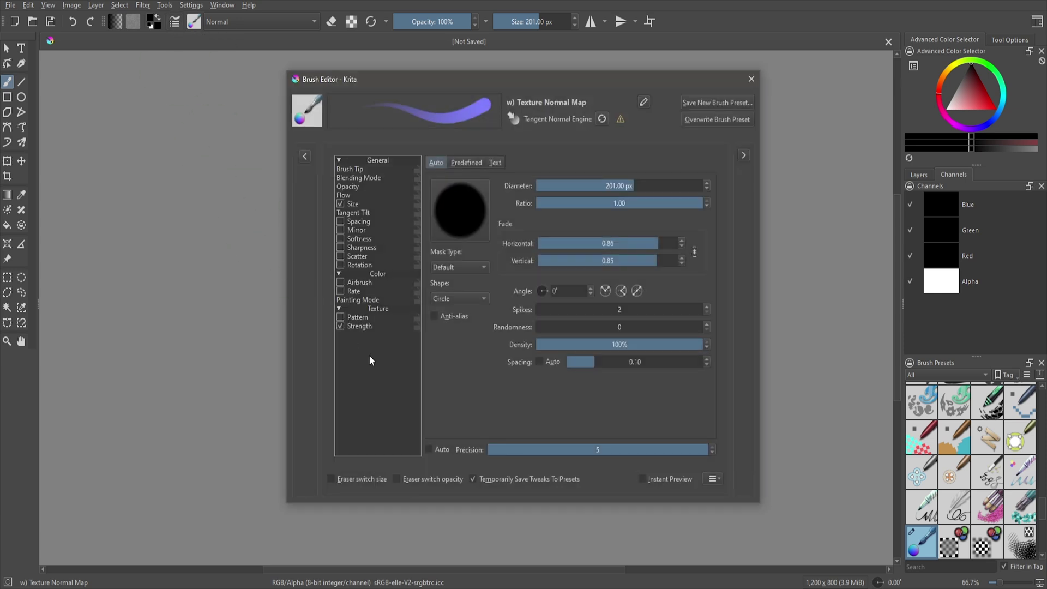
{"action": "left_click", "coordinate": [303, 156]}
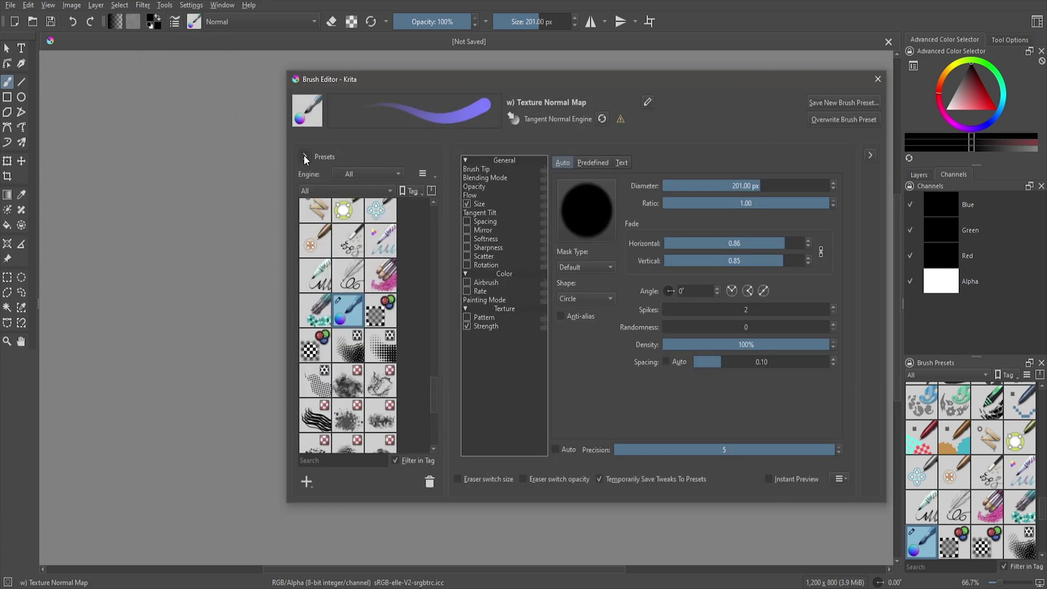
{"action": "left_click", "coordinate": [377, 173]}
{"action": "left_click", "coordinate": [376, 362]}
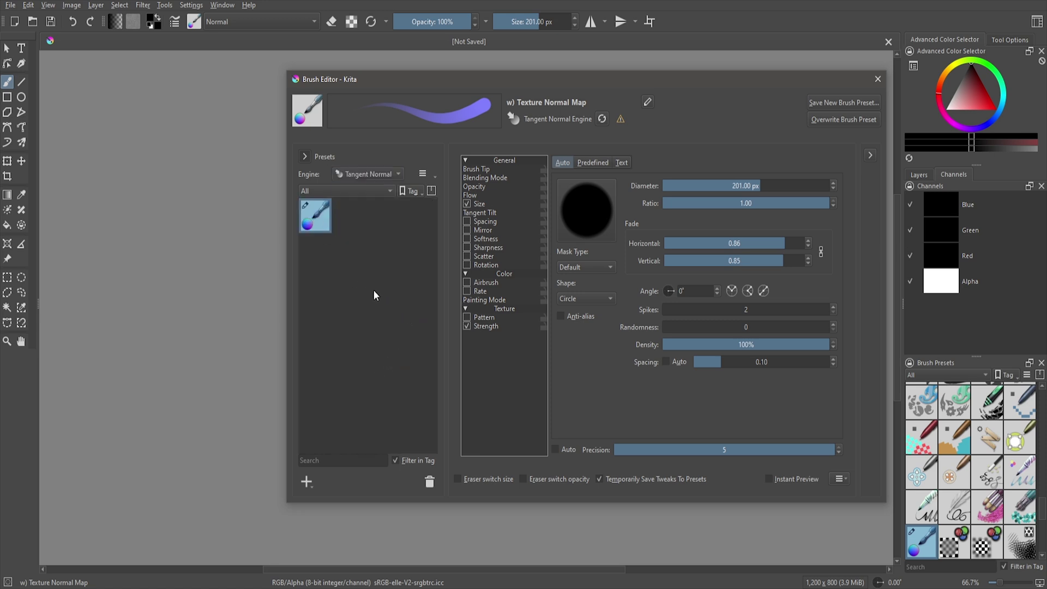
Set the brush's Tangent Encoding to -X for Red, -Y for Green and -Z for Blue
{"action": "left_click", "coordinate": [498, 212]}
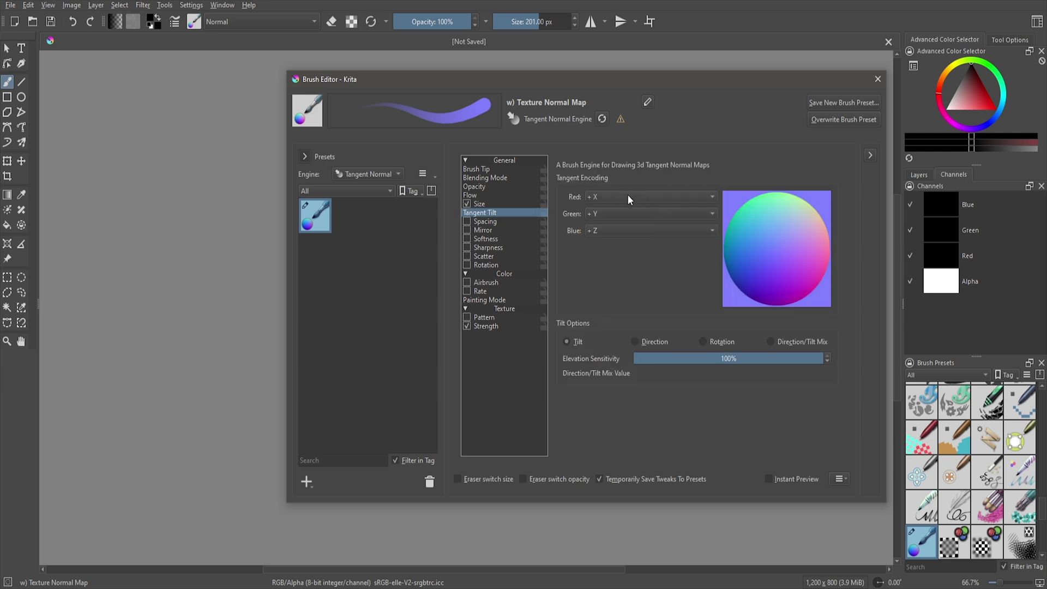
{"action": "left_click", "coordinate": [630, 210]}
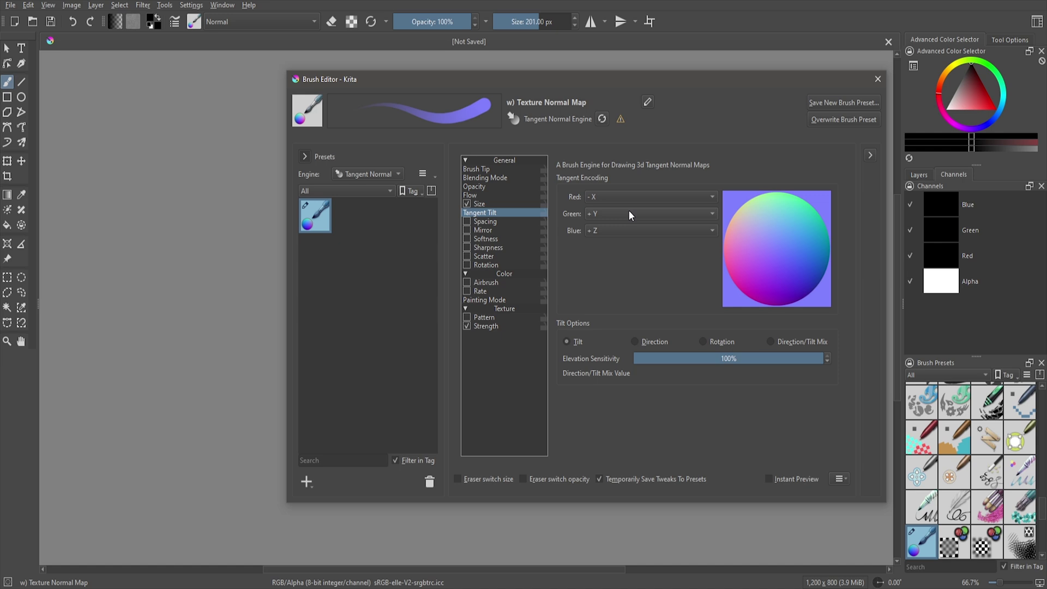
{"action": "left_click", "coordinate": [607, 214]}
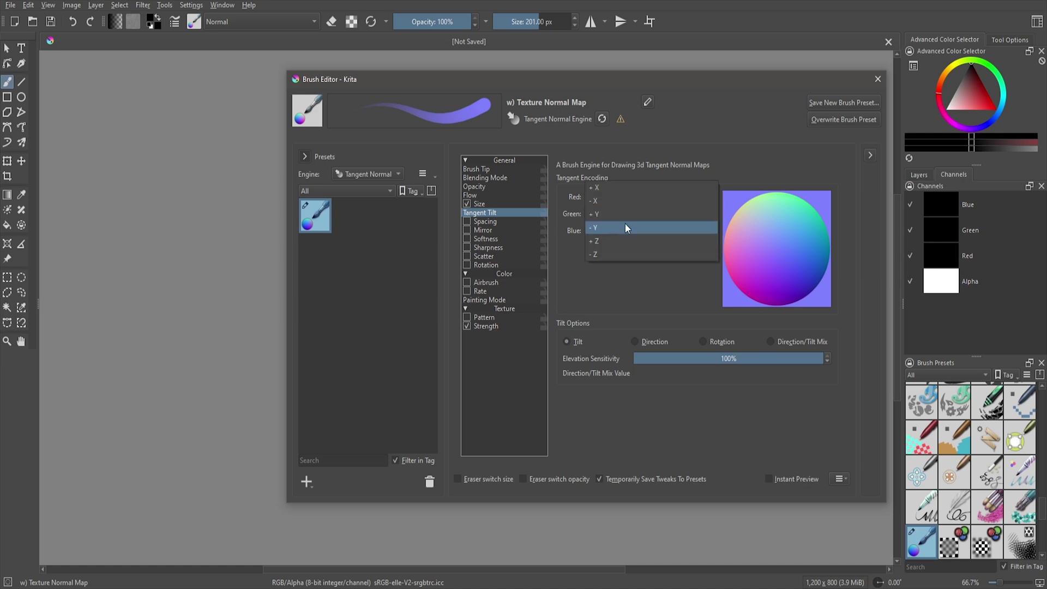
{"action": "left_click", "coordinate": [625, 223]}
{"action": "left_click", "coordinate": [616, 228]}
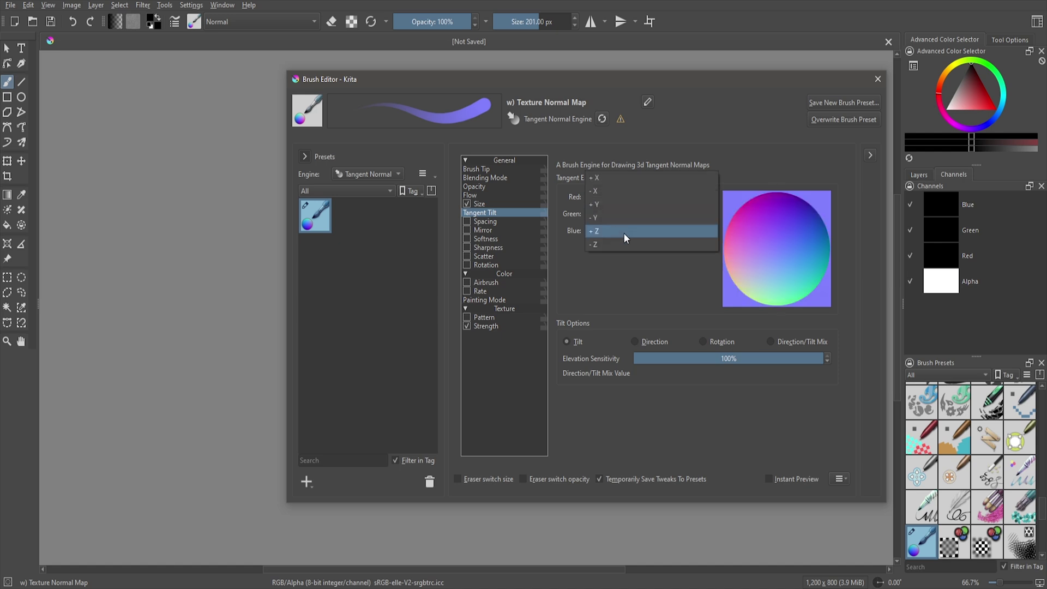
{"action": "left_click", "coordinate": [625, 241]}
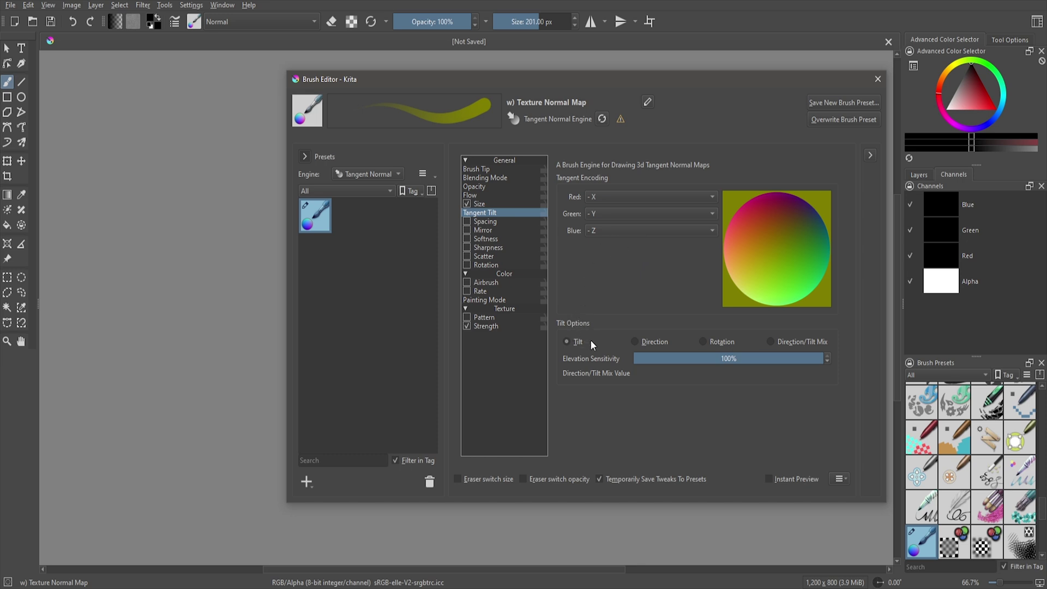
Set the brush's Tilt Options to Direction, save it as the new preset "w) Texture Normal Map Copy" and close the Brush Editor
{"action": "left_click", "coordinate": [842, 102]}
{"action": "left_click", "coordinate": [573, 389]}
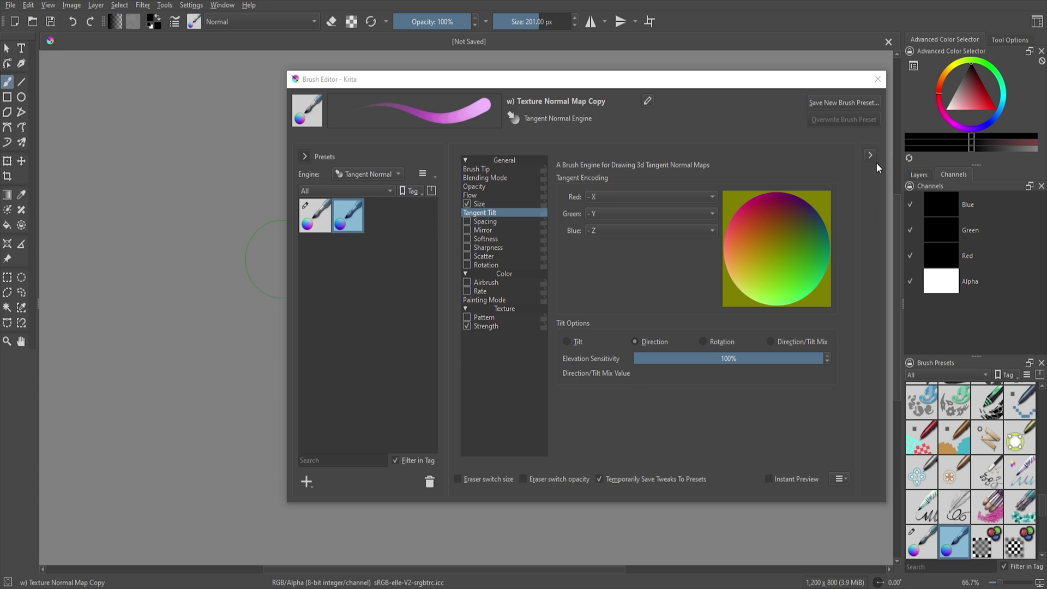
{"action": "left_click", "coordinate": [877, 79]}
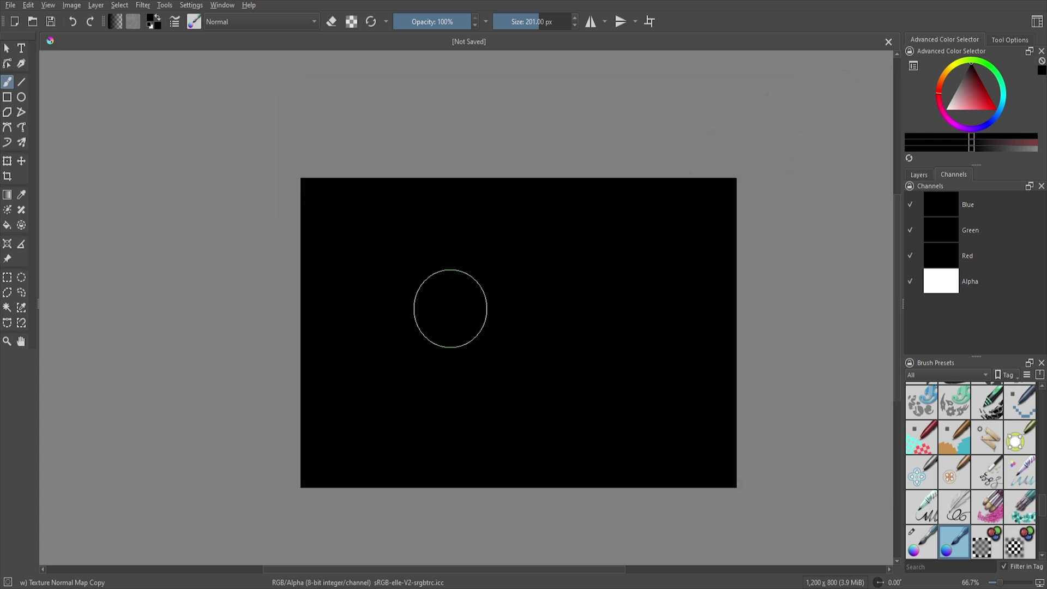
{"action": "mouse_move", "coordinate": [290, 337]}
{"action": "left_mouse_down"}
{"action": "mouse_move", "coordinate": [409, 283]}
{"action": "mouse_move", "coordinate": [451, 433]}
{"action": "mouse_move", "coordinate": [489, 372]}
{"action": "mouse_move", "coordinate": [484, 286]}
{"action": "mouse_move", "coordinate": [498, 234]}
{"action": "mouse_move", "coordinate": [558, 230]}
{"action": "left_mouse_up"}
{"action": "mouse_move", "coordinate": [483, 238]}
{"action": "left_mouse_down"}
{"action": "mouse_move", "coordinate": [463, 241]}
{"action": "mouse_move", "coordinate": [576, 311]}
{"action": "left_mouse_up"}
{"action": "key", "text": "ctrl+z"}
{"action": "key", "text": "ctrl+z"}
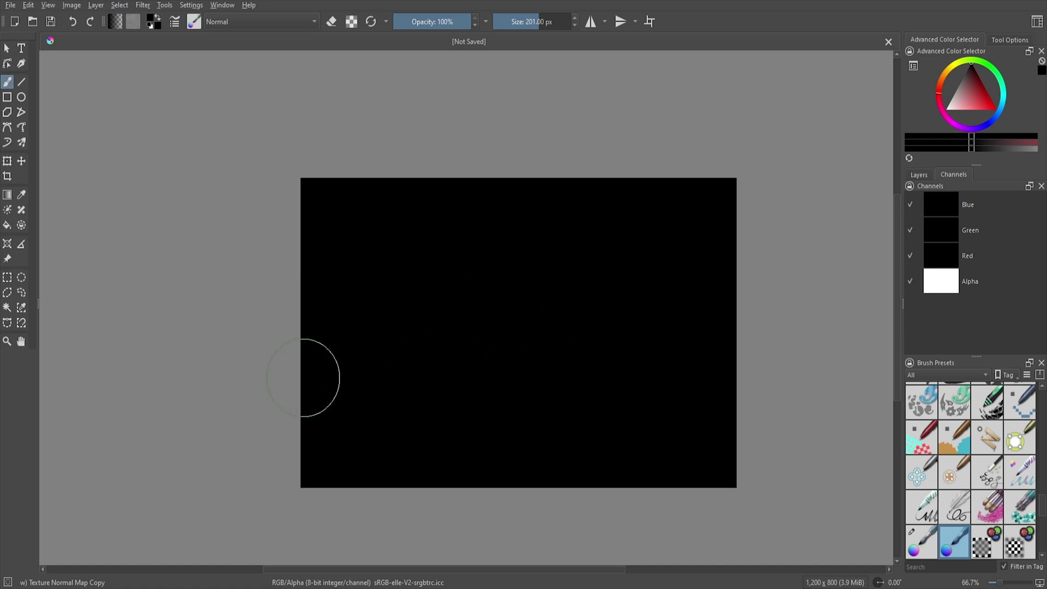
Paint one wavy stroke across the full width of the canvas and save the image as waterflow.png in the Unity project's Assets folder
{"action": "mouse_move", "coordinate": [305, 356]}
{"action": "left_mouse_down"}
{"action": "mouse_move", "coordinate": [346, 304]}
{"action": "mouse_move", "coordinate": [402, 285]}
{"action": "mouse_move", "coordinate": [556, 355]}
{"action": "mouse_move", "coordinate": [734, 303]}
{"action": "left_mouse_up"}
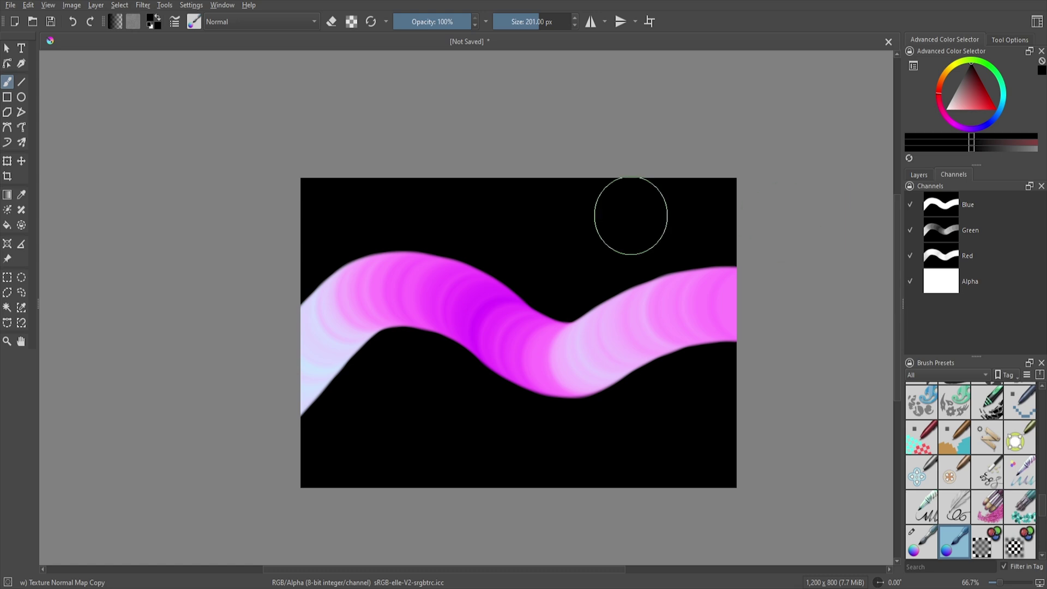
{"action": "left_click", "coordinate": [9, 5]}
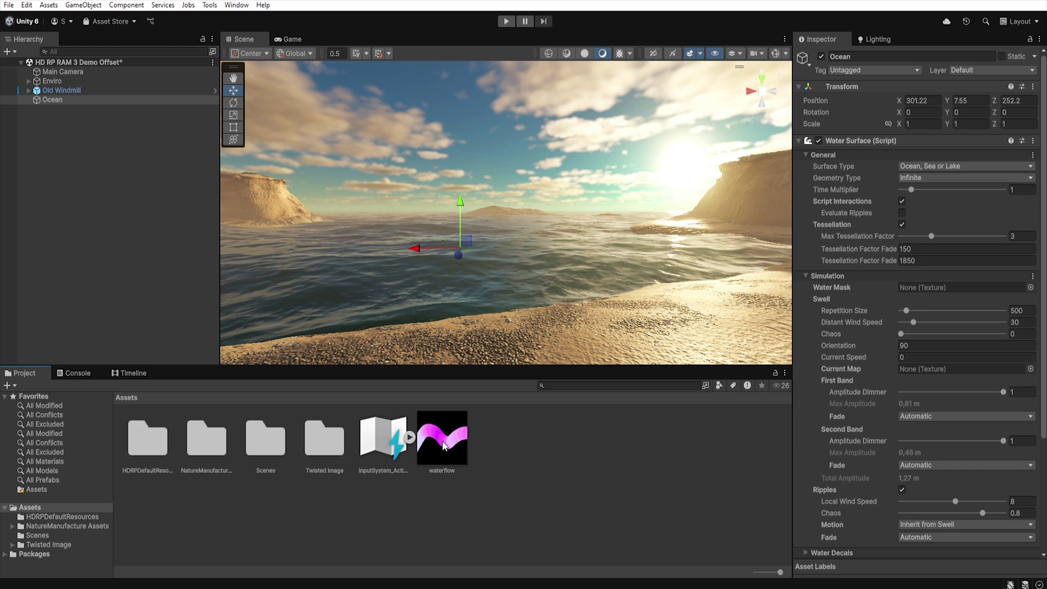
Switch back to Unity, set the waterflow texture's Wrap Mode to Clamp and apply the import settings
{"action": "left_click", "coordinate": [443, 446]}
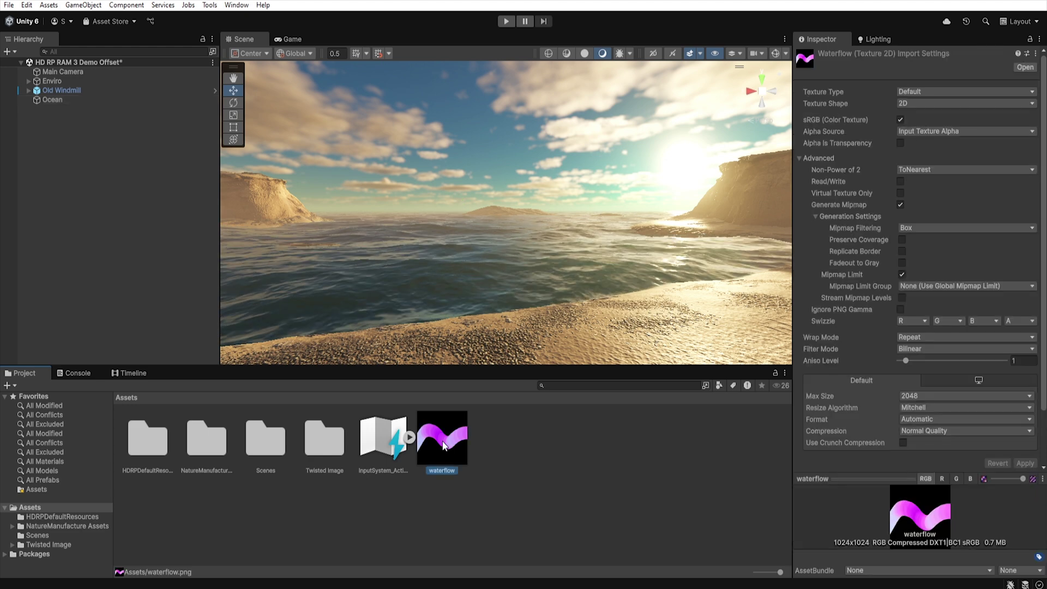
{"action": "left_click", "coordinate": [921, 338]}
{"action": "left_click", "coordinate": [924, 361]}
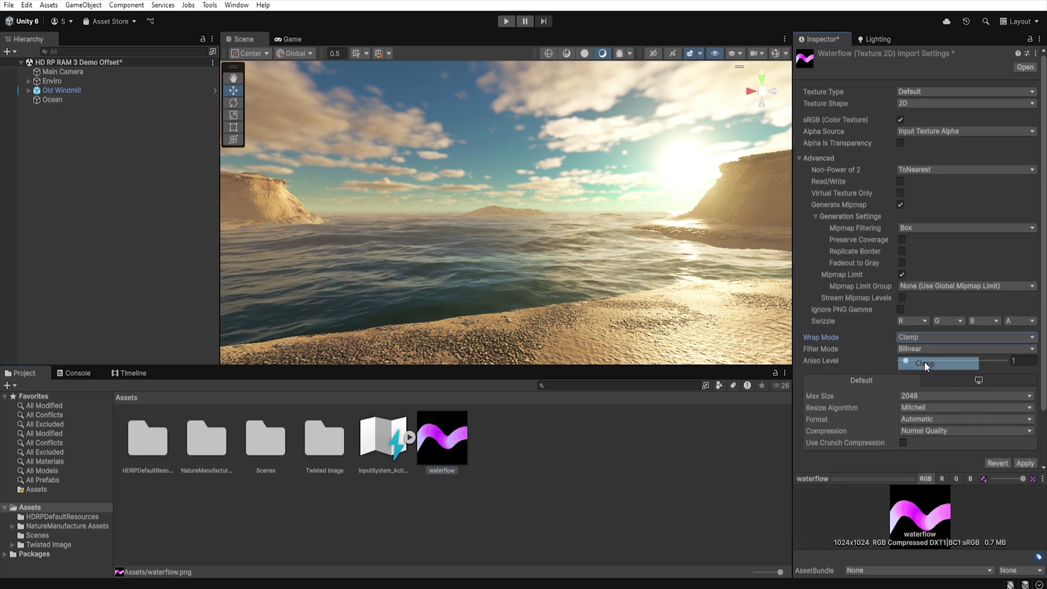
{"action": "left_click", "coordinate": [1021, 464]}
Assign the waterflow texture as the Current Map of the Ocean's swell
{"action": "left_click", "coordinate": [83, 100]}
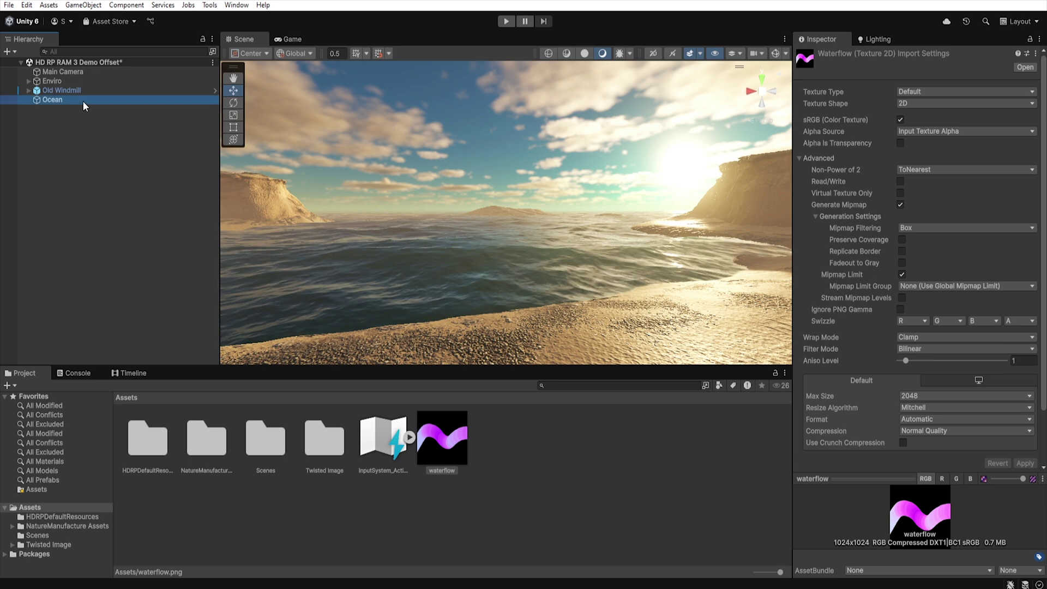
{"action": "left_click_drag", "start_coordinate": [443, 439], "coordinate": [937, 371]}
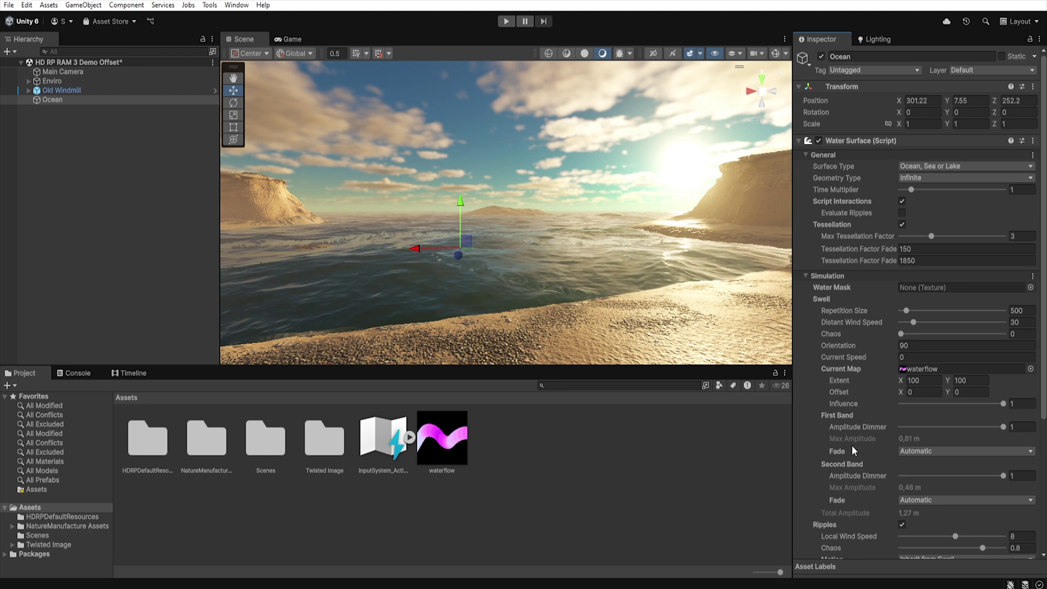
Set the water surface's Debug Mode to Current and examine the flow arrows across the ocean
{"action": "scroll", "coordinate": [852, 445], "scroll_direction": "down", "scroll_amount": 5}
{"action": "left_click", "coordinate": [921, 519]}
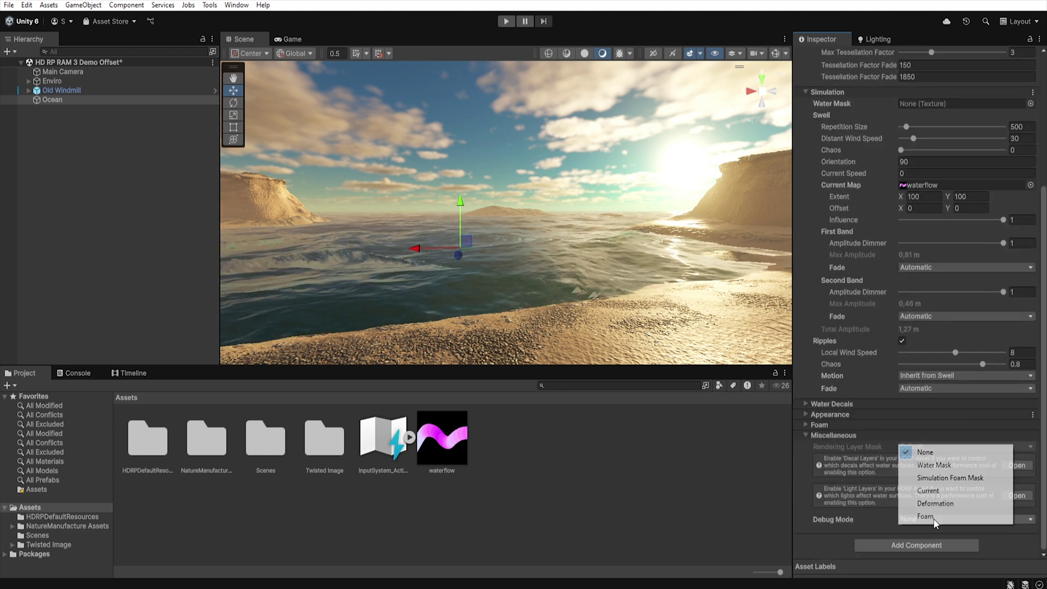
{"action": "left_click", "coordinate": [944, 491]}
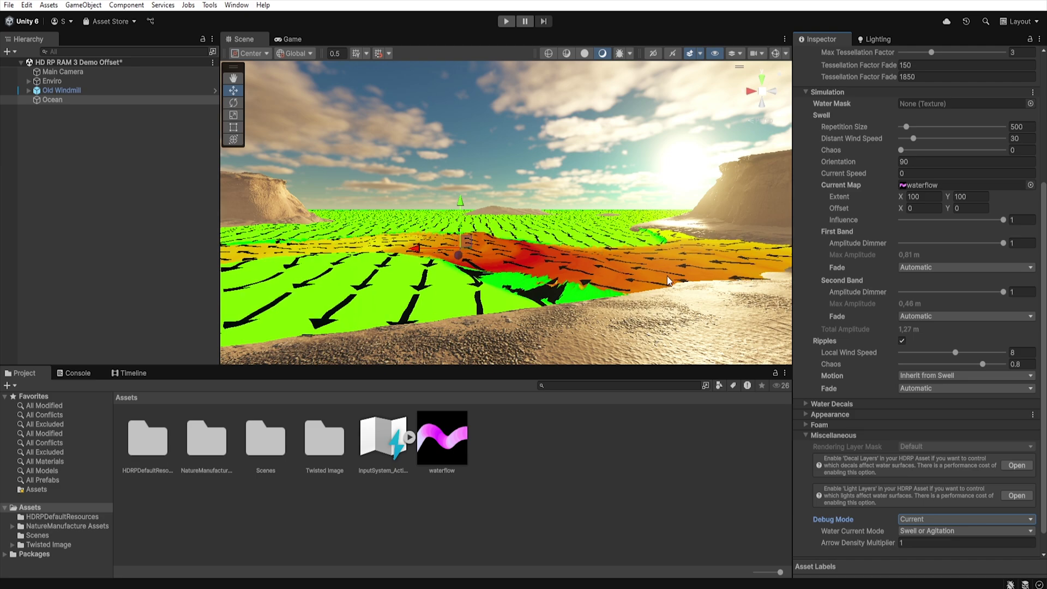
{"action": "left_click_drag", "start_coordinate": [617, 291], "coordinate": [638, 275], "text": "alt"}
{"action": "right_click_drag", "start_coordinate": [639, 275], "coordinate": [636, 273]}
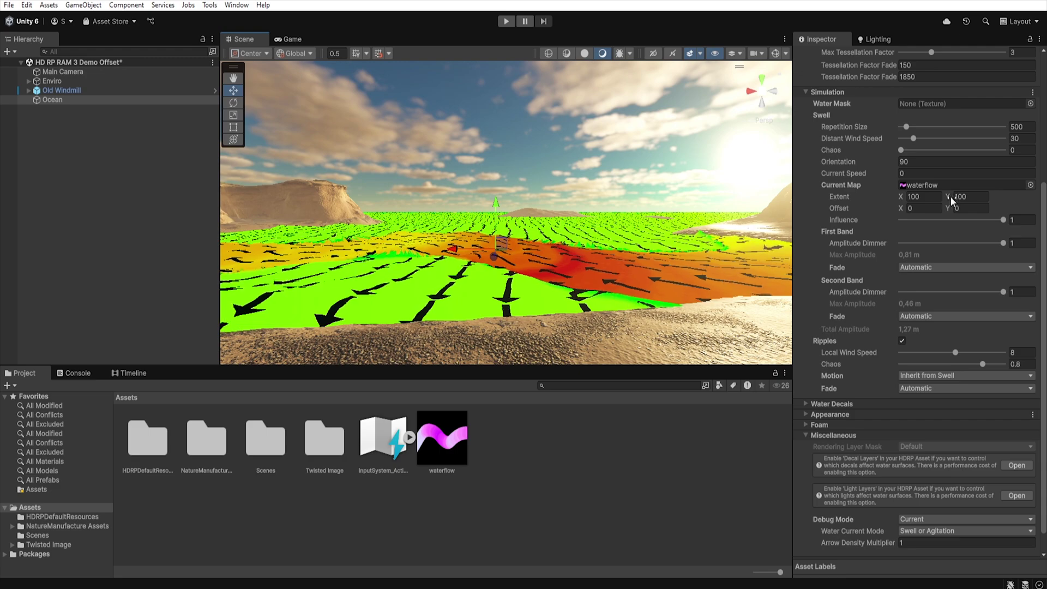
Set the swell current map's Y Extent to 118.31 and return the water's Debug Mode to None
{"action": "left_click_drag", "start_coordinate": [947, 196], "coordinate": [1010, 223]}
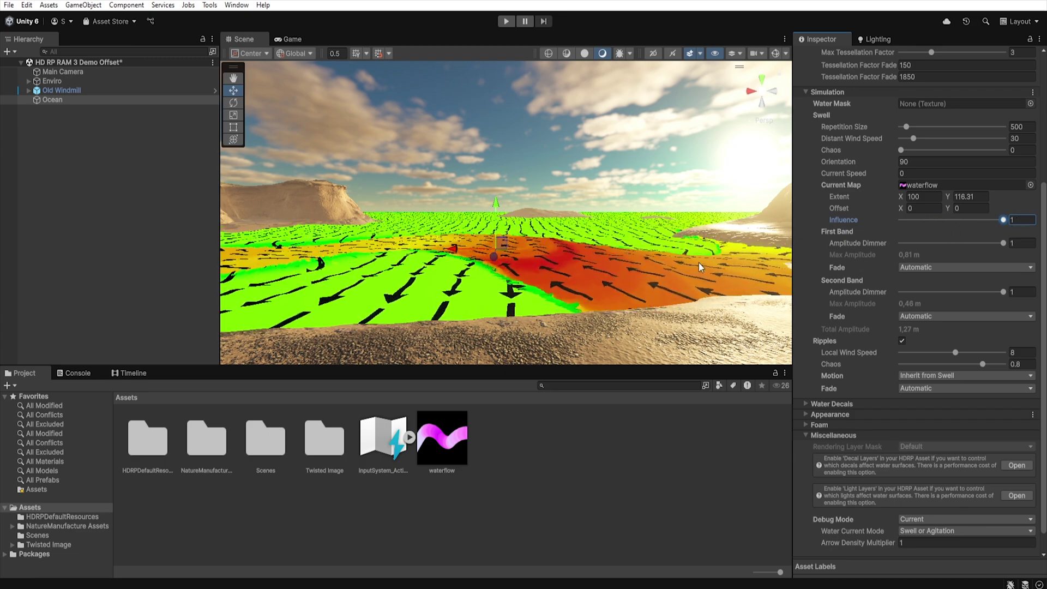
{"action": "right_click_drag", "start_coordinate": [665, 262], "coordinate": [614, 257]}
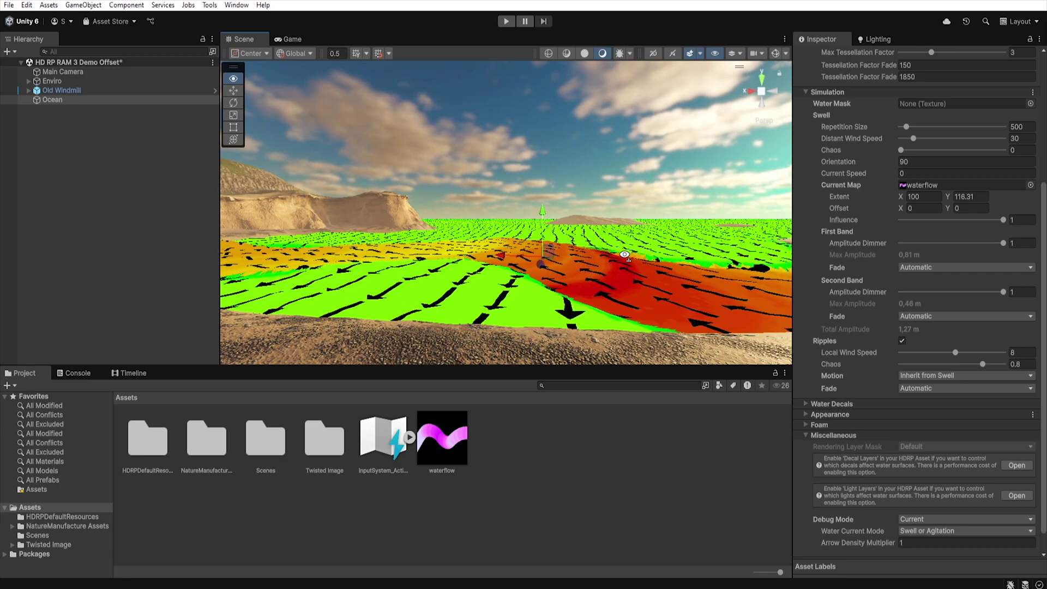
{"action": "left_click", "coordinate": [918, 519]}
{"action": "left_click", "coordinate": [917, 470]}
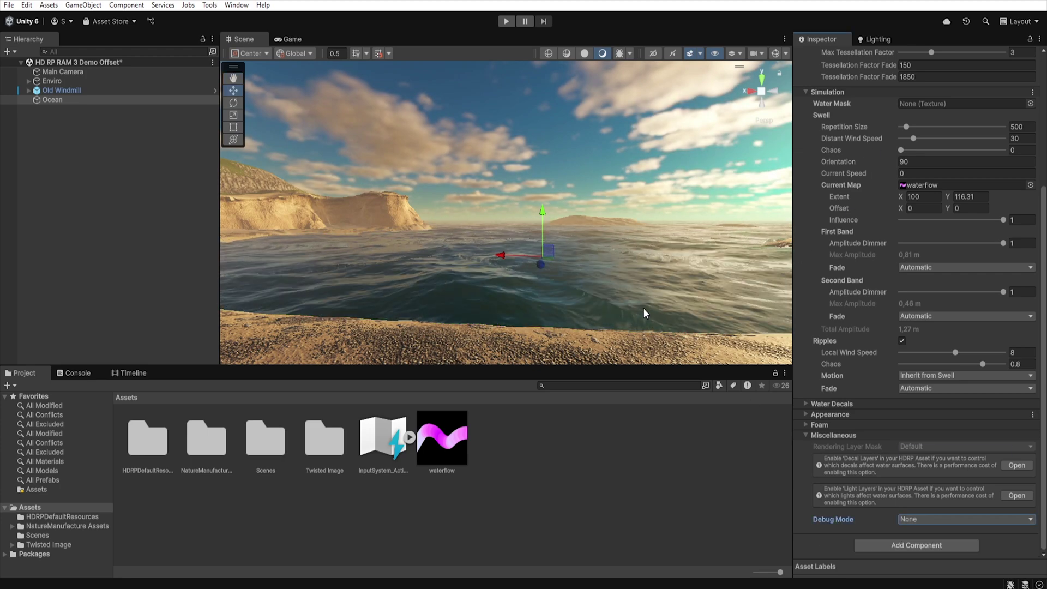
{"action": "right_click_drag", "start_coordinate": [643, 307], "coordinate": [682, 313]}
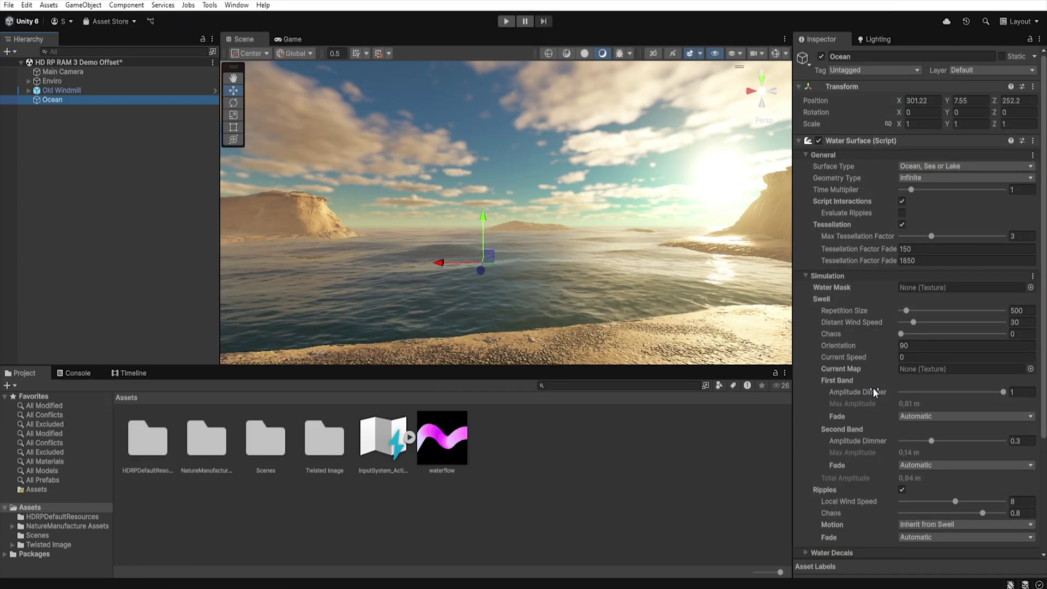
Try a swell Repetition Size of 2673 with a Distant Wind Speed of 106, and undo both changes
{"action": "mouse_move", "coordinate": [1001, 392]}
{"action": "left_mouse_down"}
{"action": "mouse_move", "coordinate": [852, 398]}
{"action": "mouse_move", "coordinate": [1006, 392]}
{"action": "left_mouse_up"}
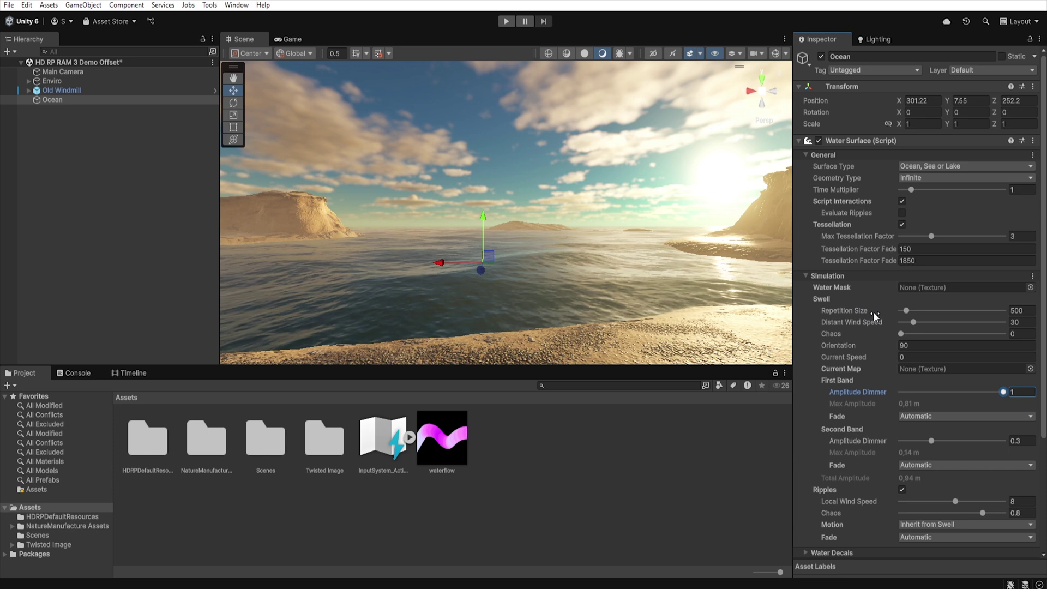
{"action": "left_click_drag", "start_coordinate": [906, 311], "coordinate": [953, 311]}
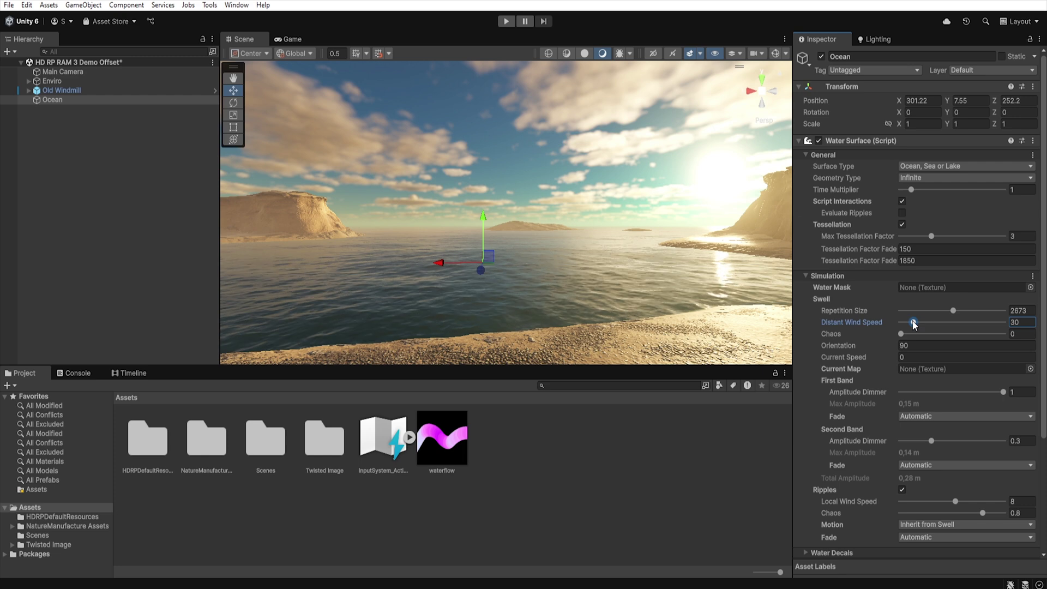
{"action": "mouse_move", "coordinate": [938, 323]}
{"action": "left_mouse_down"}
{"action": "mouse_move", "coordinate": [959, 326]}
{"action": "mouse_move", "coordinate": [944, 326]}
{"action": "left_mouse_up"}
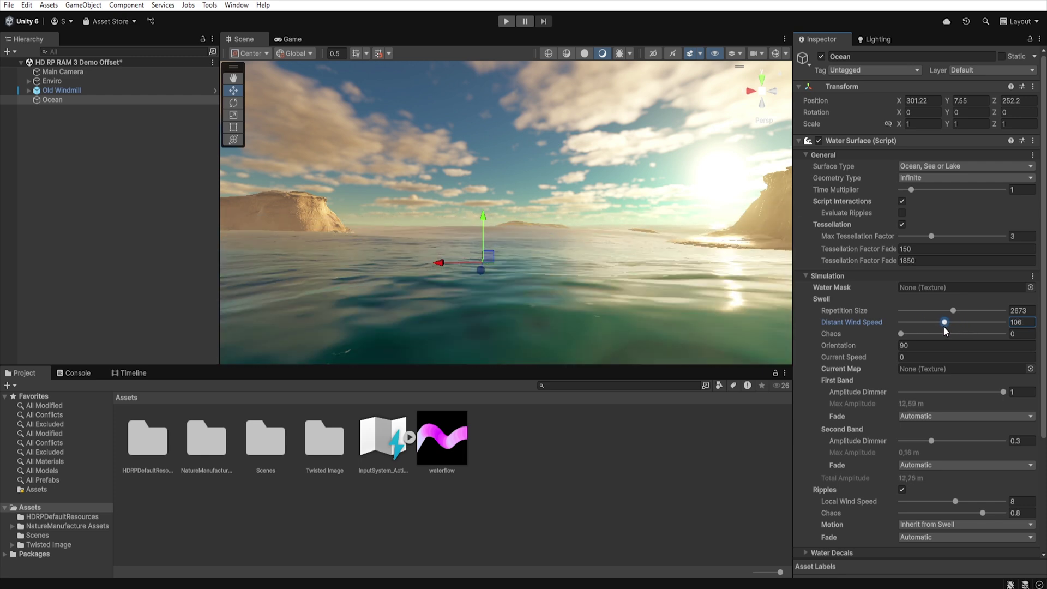
{"action": "key", "text": "ctrl+z"}
{"action": "key", "text": "ctrl+z"}
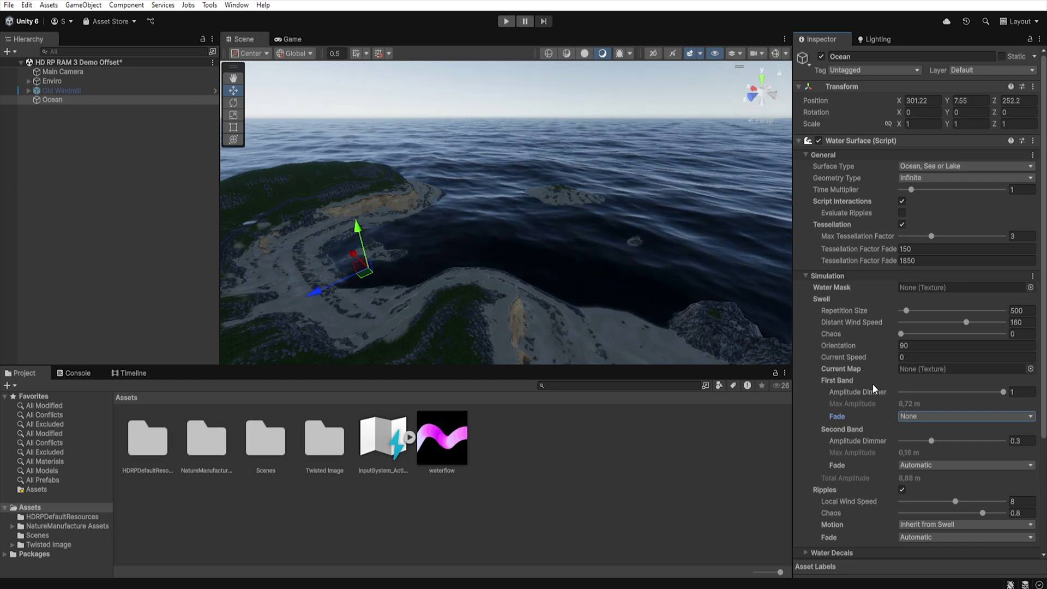
Switch the swell First Band's Fade to Automatic for comparison, and set it to Custom with Start 222 and Distance 55
{"action": "left_click", "coordinate": [929, 415]}
{"action": "left_click", "coordinate": [925, 443]}
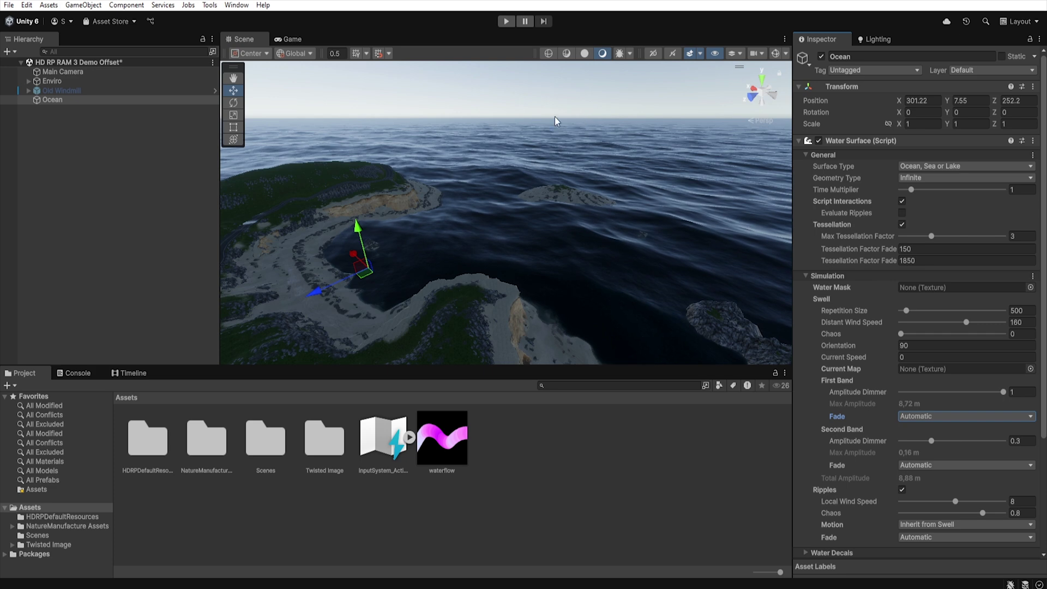
{"action": "left_click", "coordinate": [957, 416]}
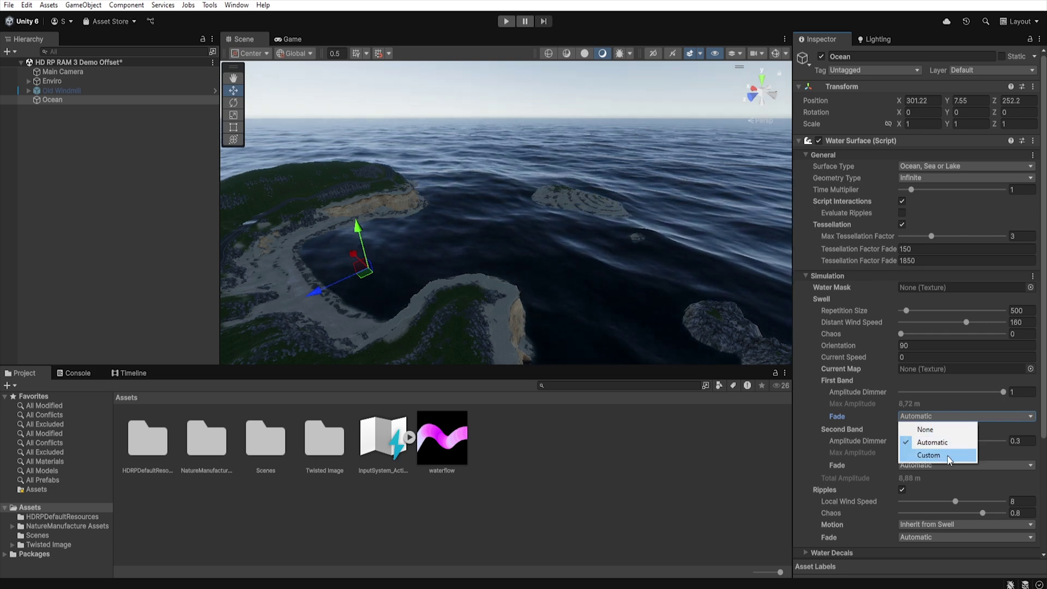
{"action": "left_click", "coordinate": [949, 454]}
{"action": "left_click_drag", "start_coordinate": [895, 427], "coordinate": [1002, 430]}
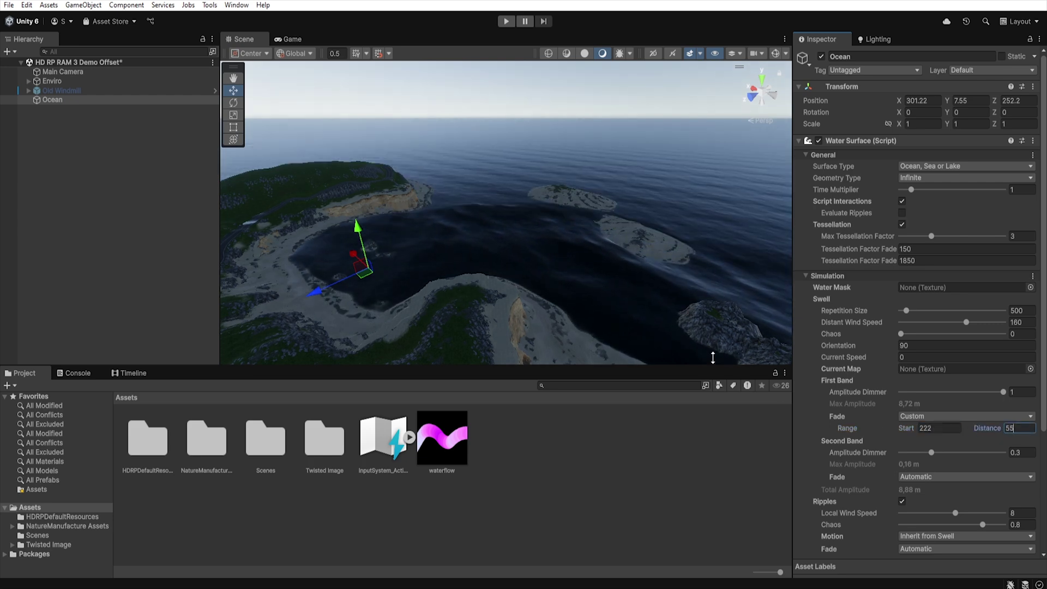
{"action": "type", "text": "5"}
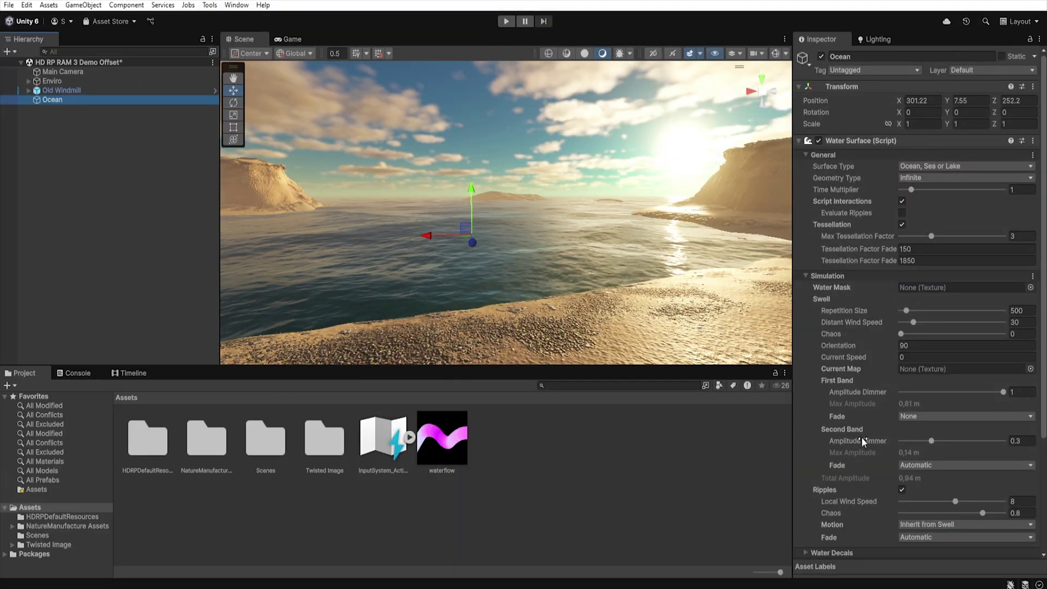
Set the swell Second Band's Amplitude Dimmer to 0.109 and the Ripples' Local Wind Speed to 7.76
{"action": "left_click", "coordinate": [931, 440]}
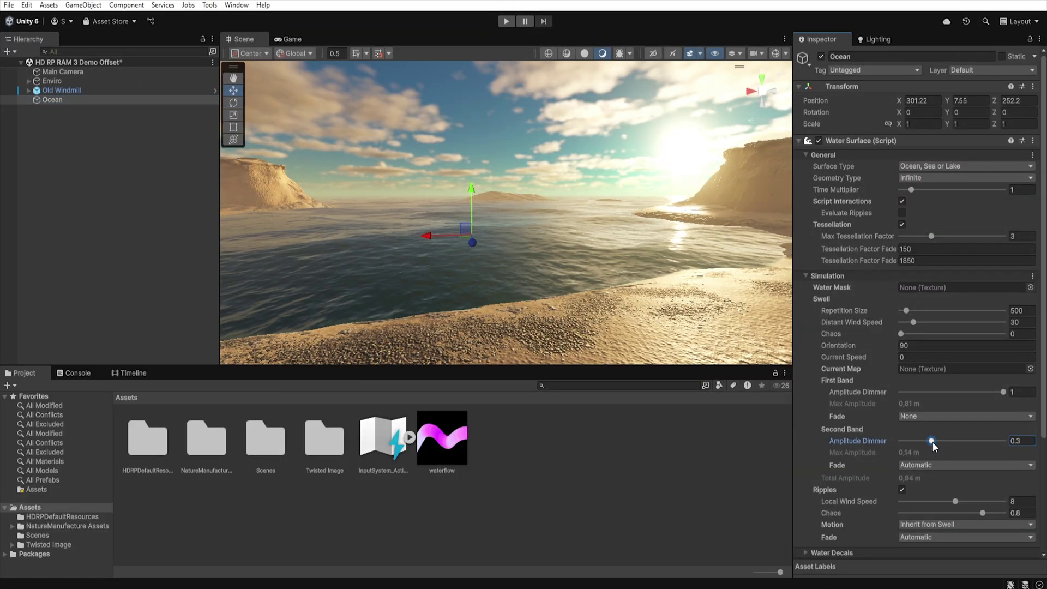
{"action": "left_click_drag", "start_coordinate": [932, 442], "coordinate": [911, 445]}
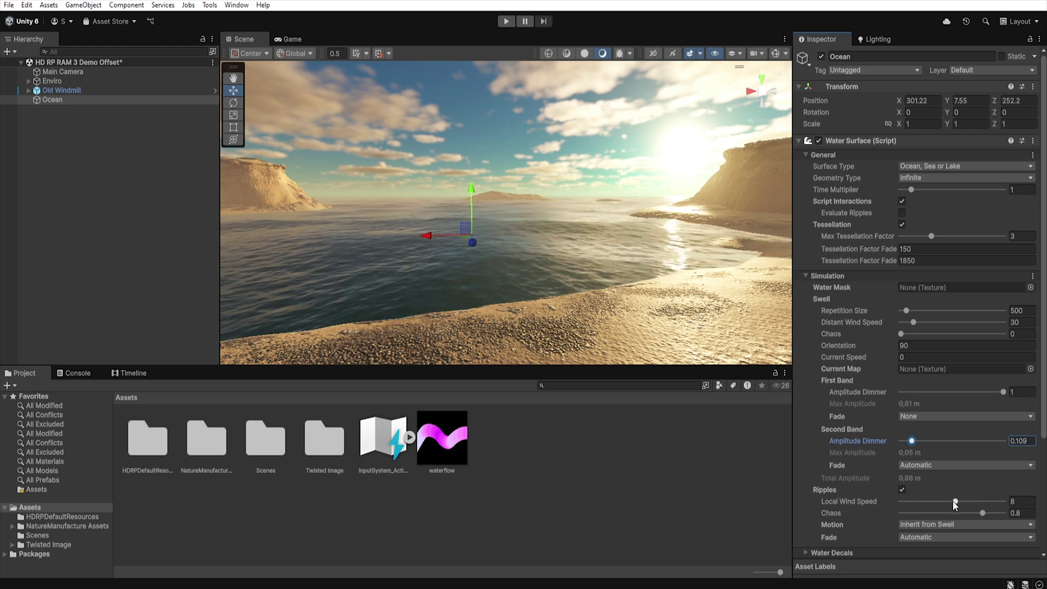
{"action": "left_click_drag", "start_coordinate": [953, 500], "coordinate": [928, 504]}
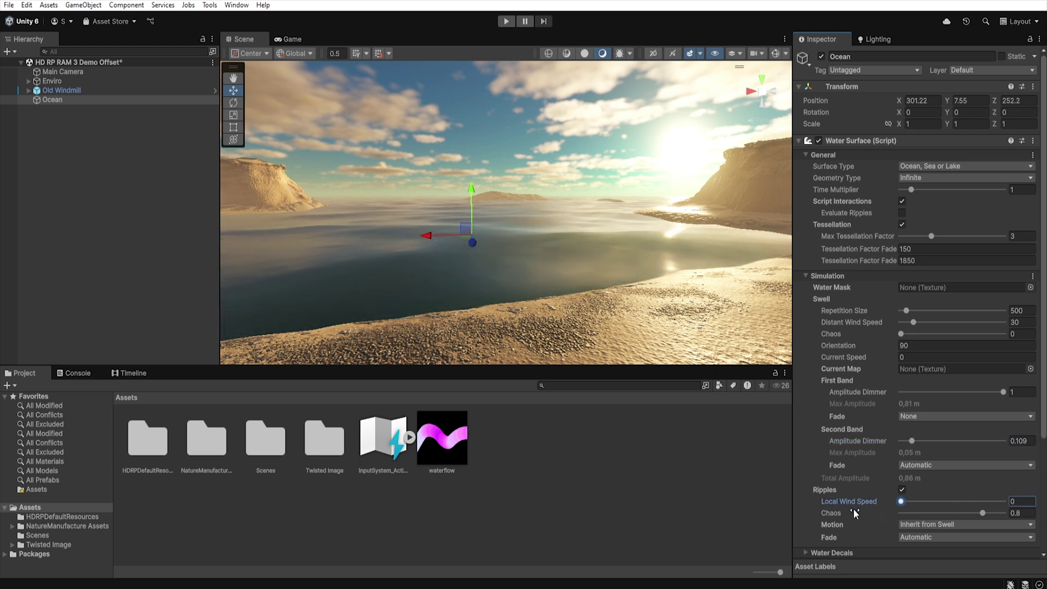
{"action": "left_click_drag", "start_coordinate": [852, 508], "coordinate": [916, 506]}
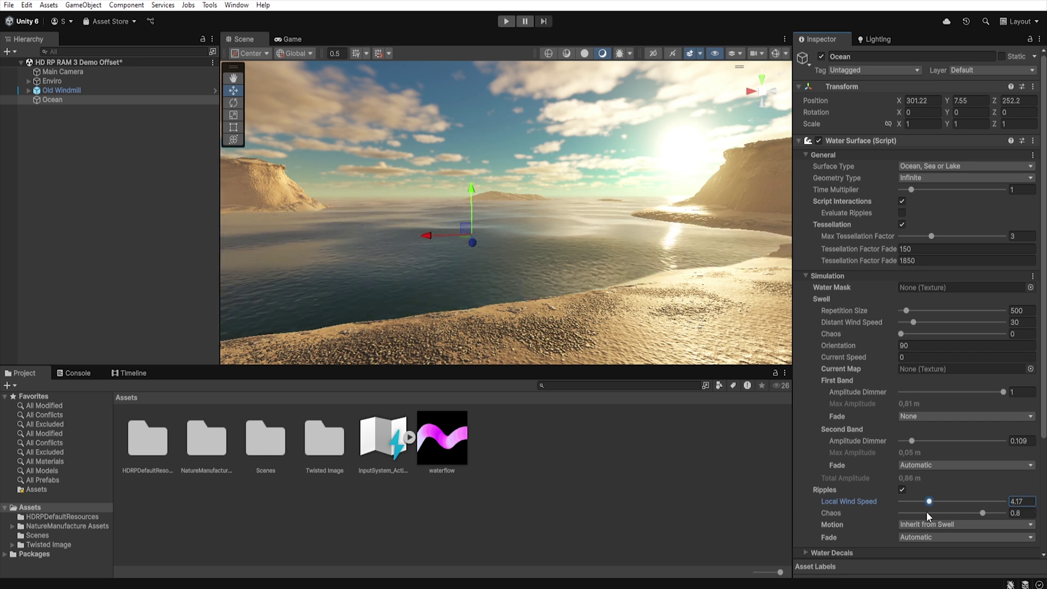
{"action": "left_click_drag", "start_coordinate": [881, 512], "coordinate": [954, 512]}
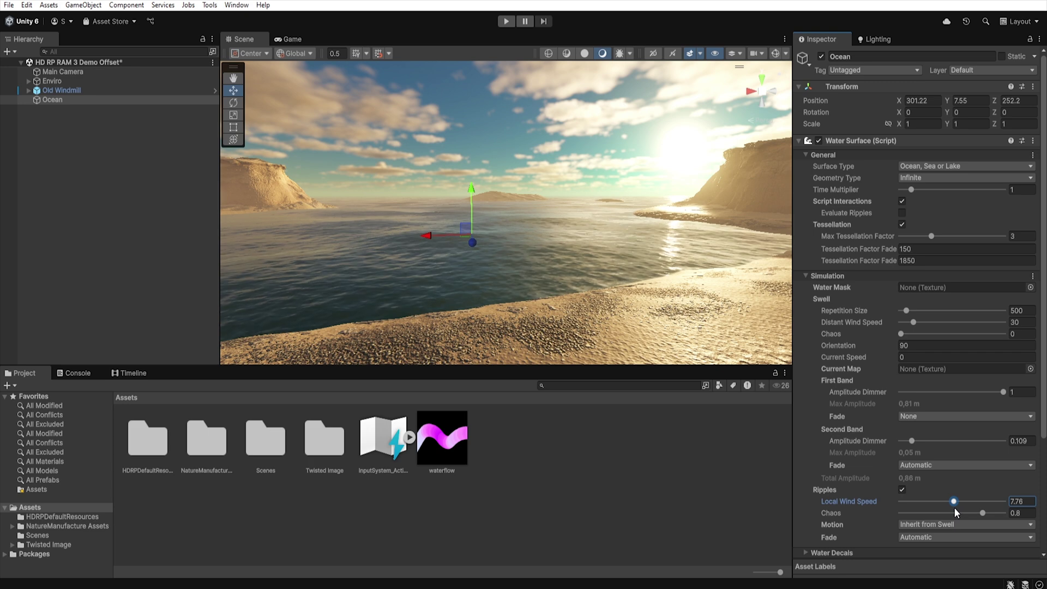
Try the Ripples' Chaos at 0.507 and 1, and set it to 0
{"action": "left_click", "coordinate": [982, 513]}
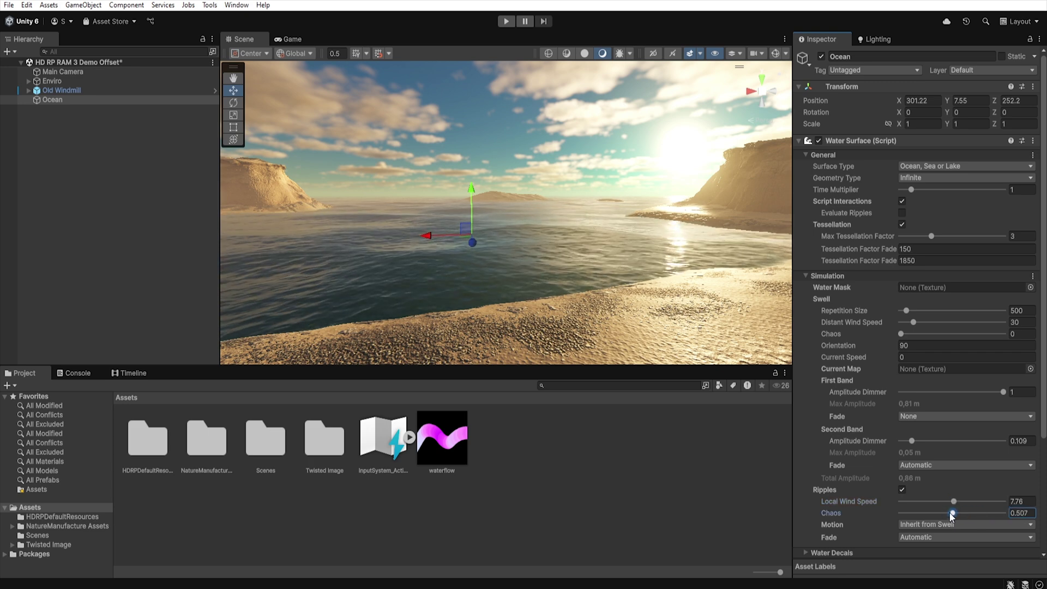
{"action": "left_click_drag", "start_coordinate": [868, 518], "coordinate": [968, 519]}
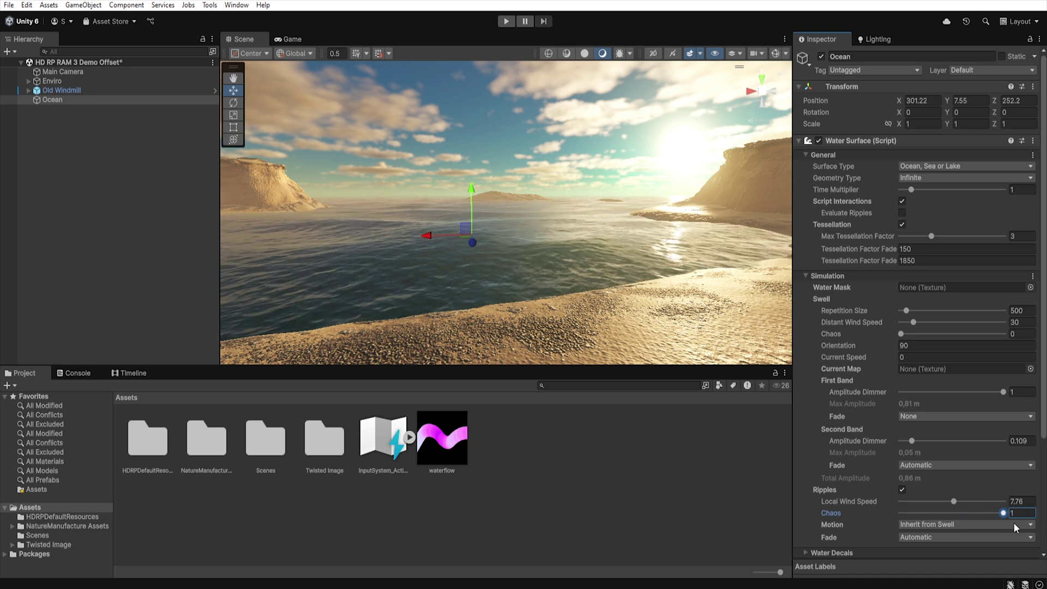
{"action": "left_click_drag", "start_coordinate": [1013, 522], "coordinate": [895, 522]}
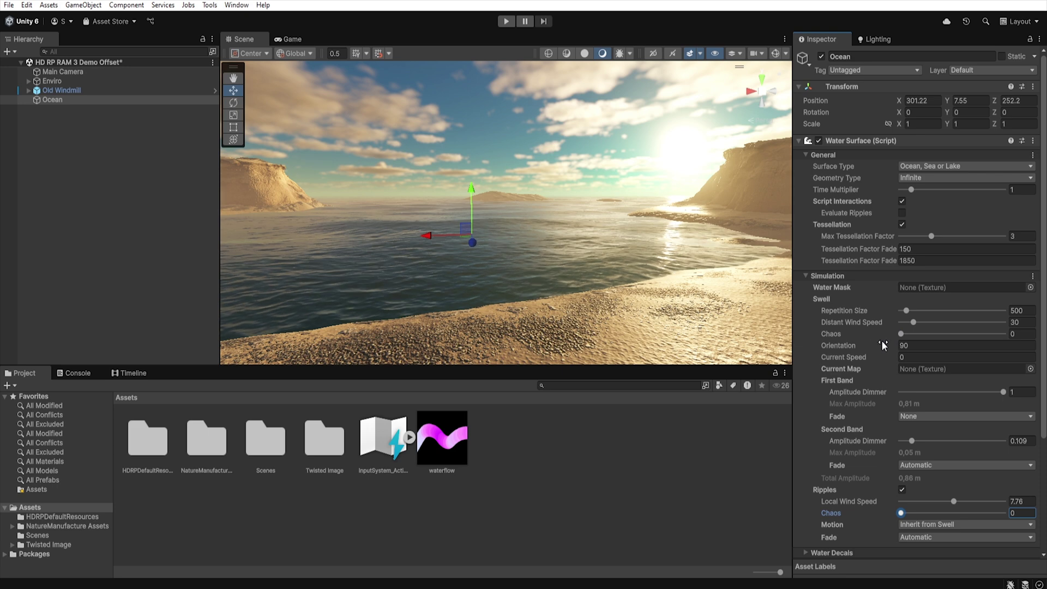
Set the Ripples' Motion to Custom with Orientation 654 and Speed 3.65, leaving their Fade on Automatic
{"action": "left_click", "coordinate": [943, 524]}
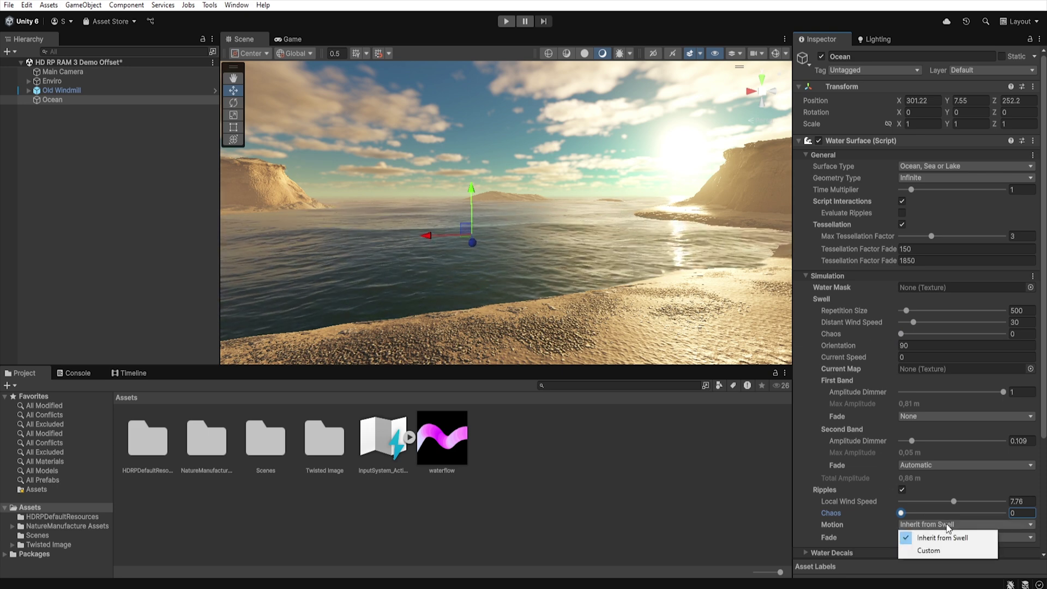
{"action": "left_click", "coordinate": [937, 551]}
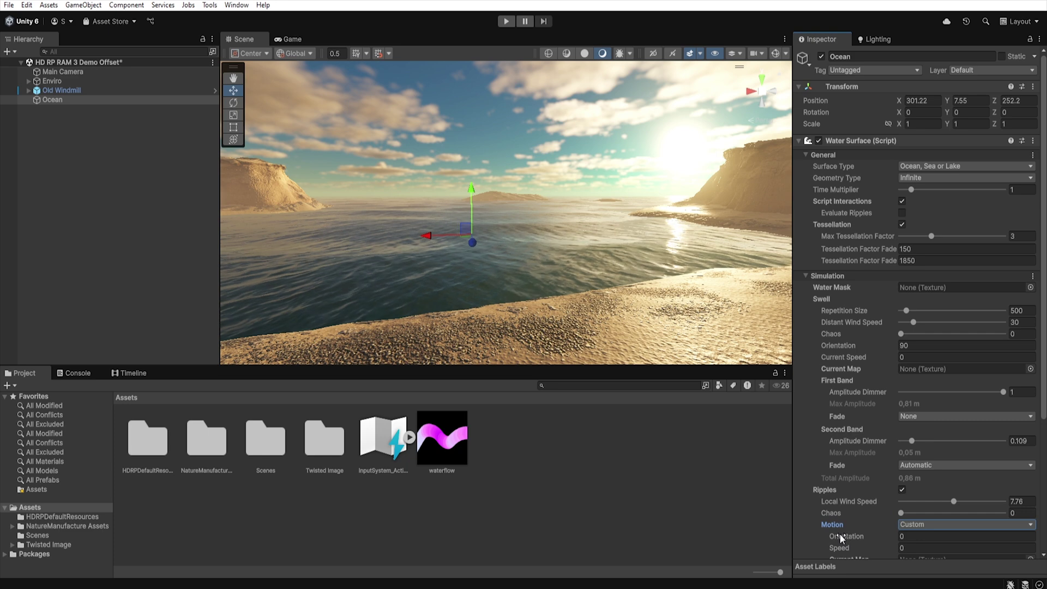
{"action": "left_click_drag", "start_coordinate": [839, 533], "coordinate": [63, 541]}
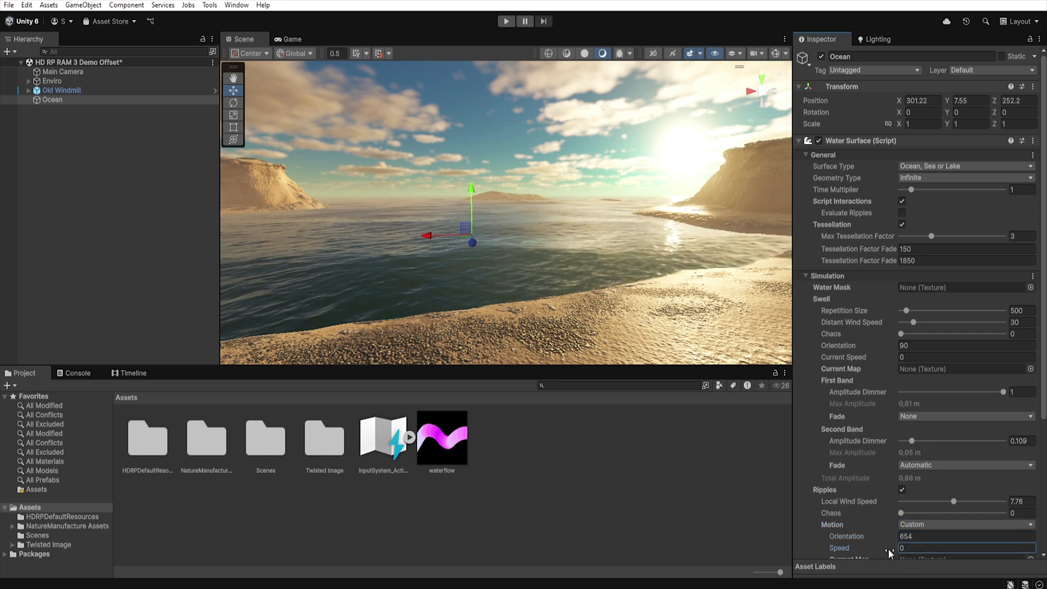
{"action": "scroll", "coordinate": [880, 502], "scroll_direction": "down", "scroll_amount": 3}
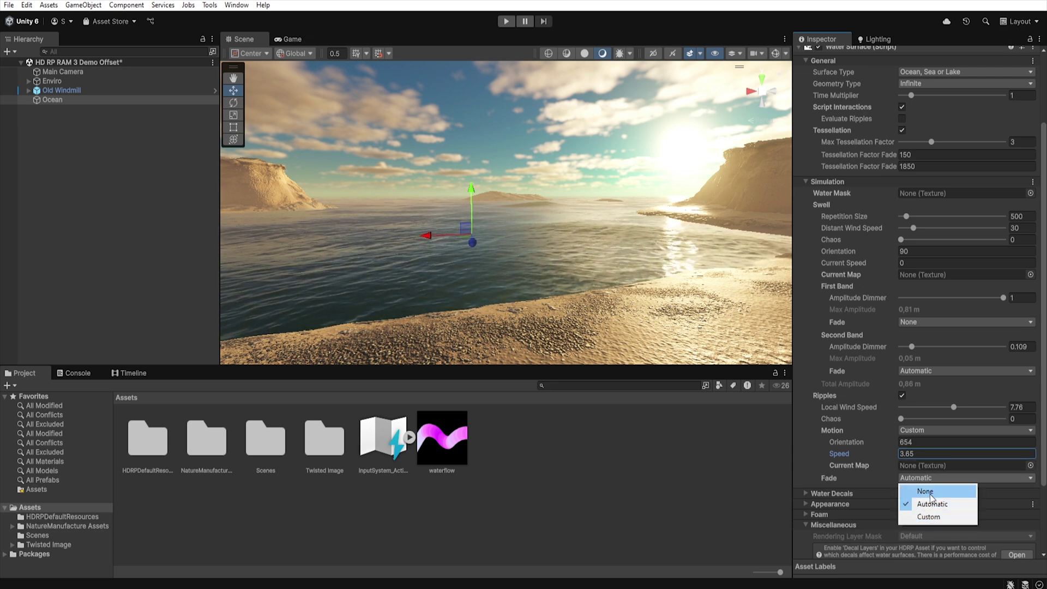
{"action": "left_click", "coordinate": [859, 477]}
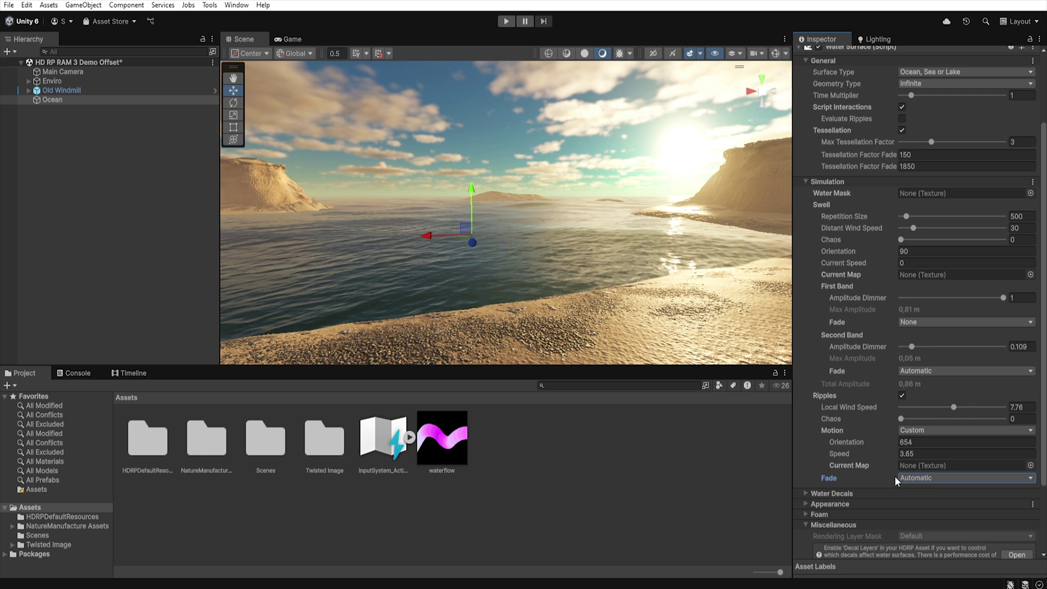